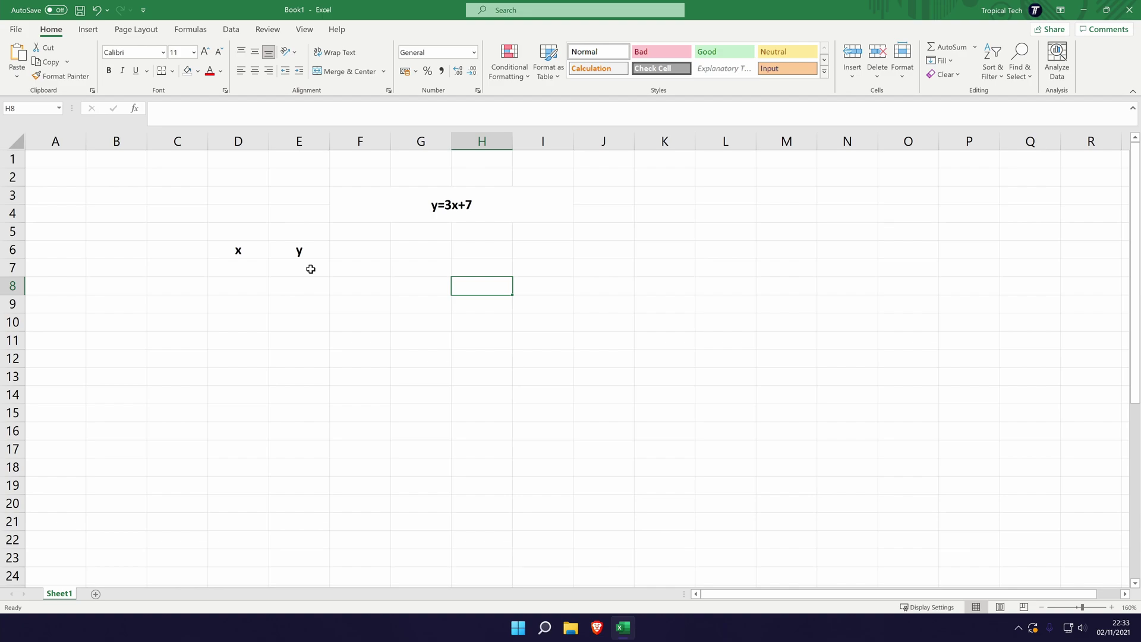
# Enter the formula =3*D7+7 in cell E7
pyautogui.click(311, 270)
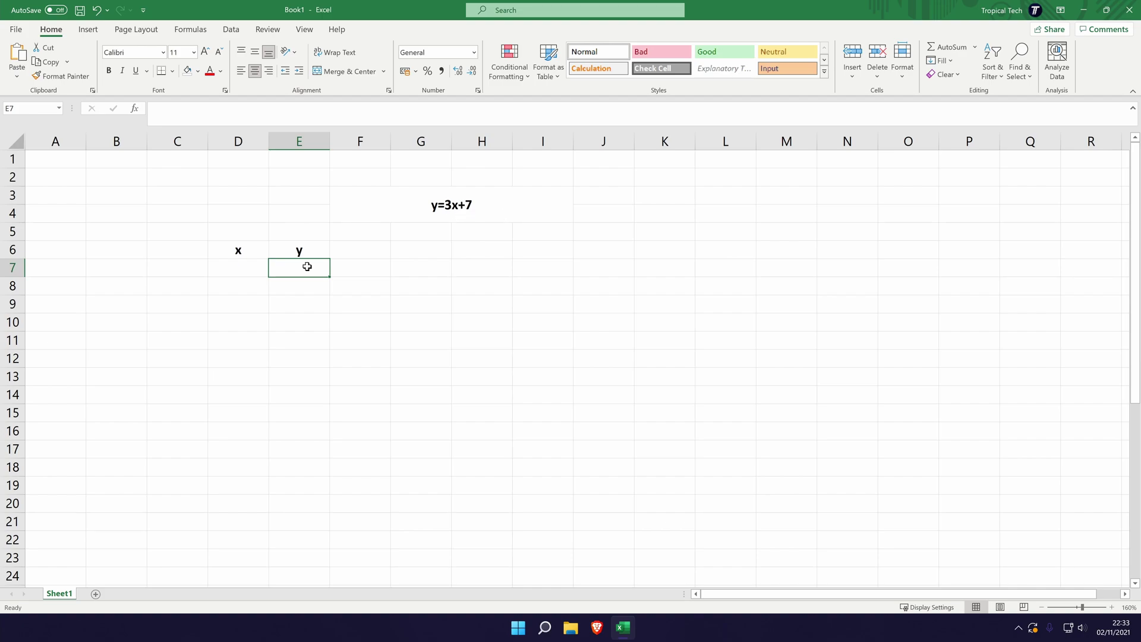
pyautogui.write('=3*')
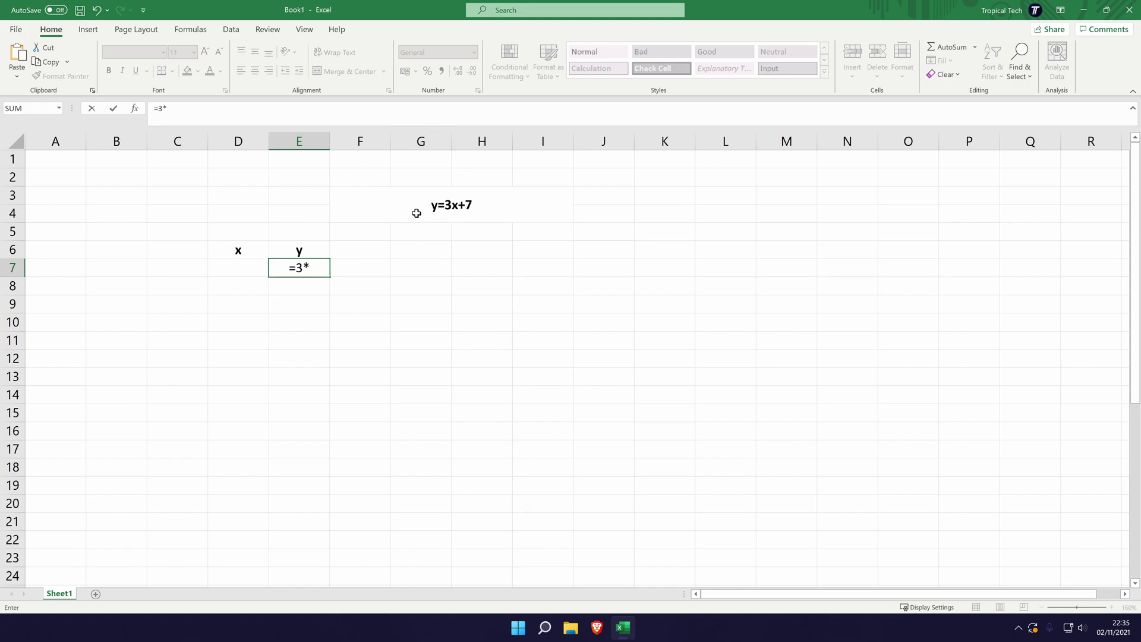
pyautogui.click(247, 267)
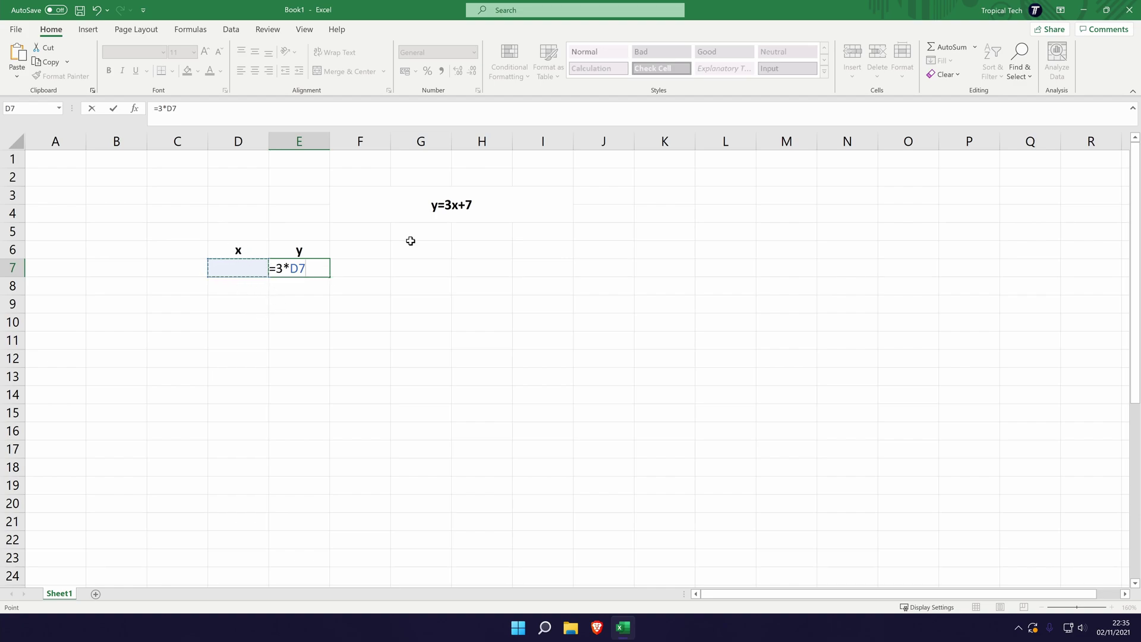
pyautogui.write('+7')
pyautogui.press('Return')
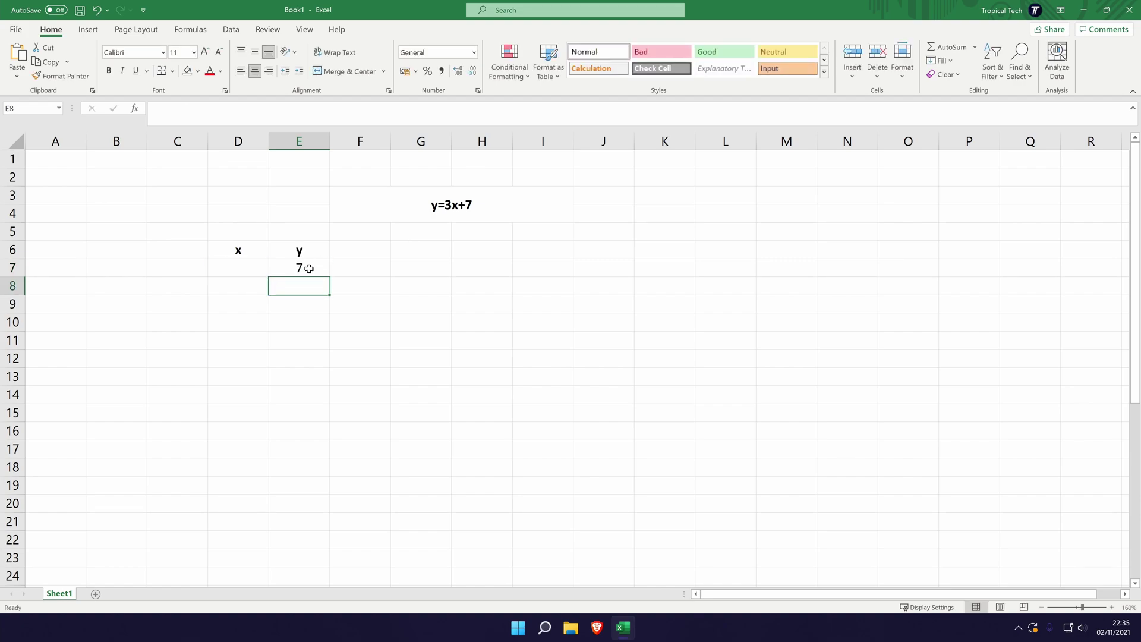
# Fill column D with x values 0 to 10, starting with 0 and =D7+1
pyautogui.click(255, 267)
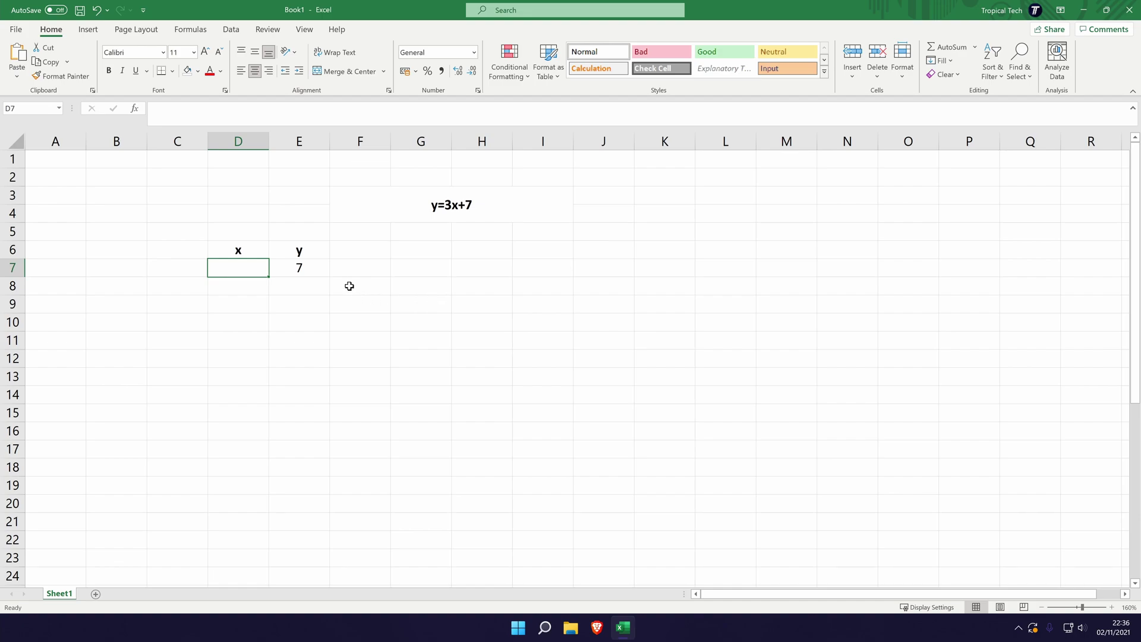
pyautogui.write('0')
pyautogui.click(300, 286)
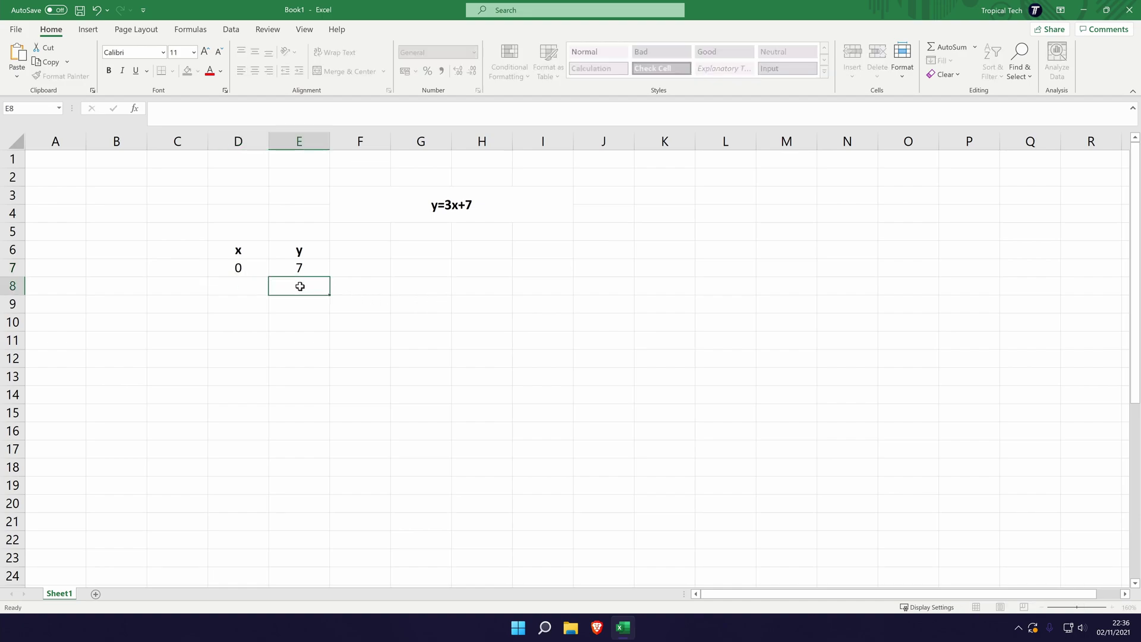
pyautogui.click(255, 283)
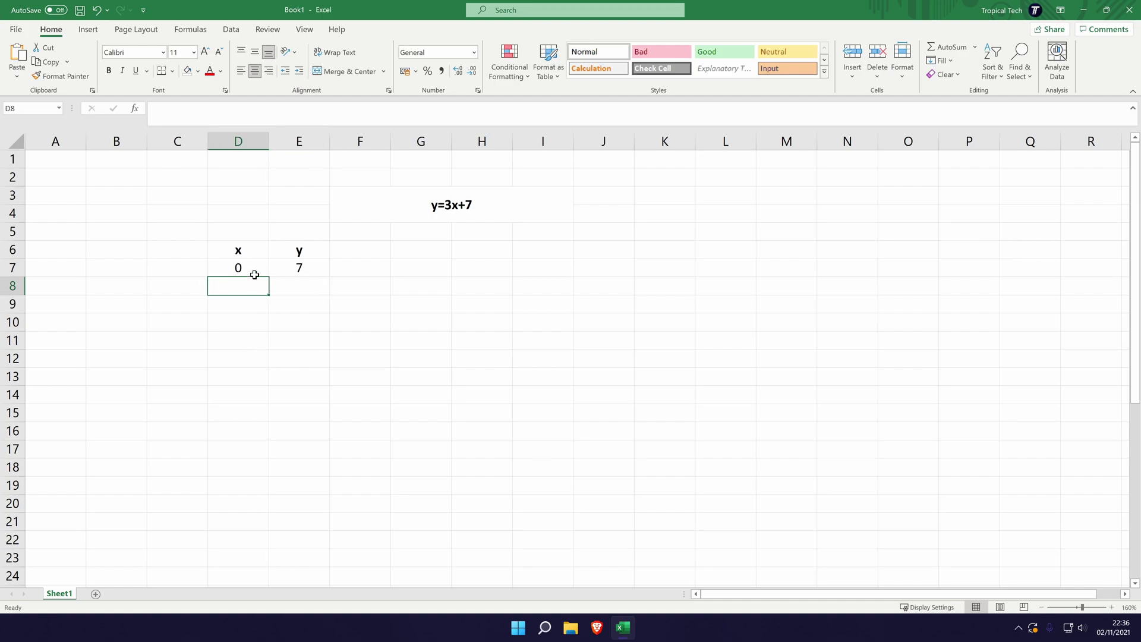
pyautogui.write('=')
pyautogui.click(255, 272)
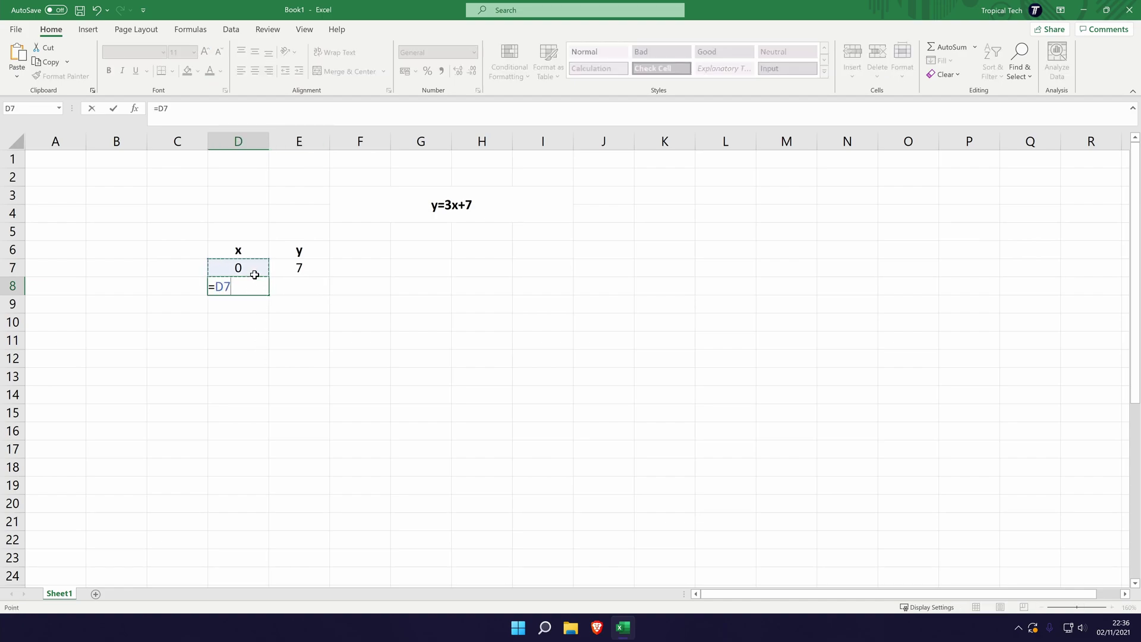
pyautogui.write('+1')
pyautogui.press('Return')
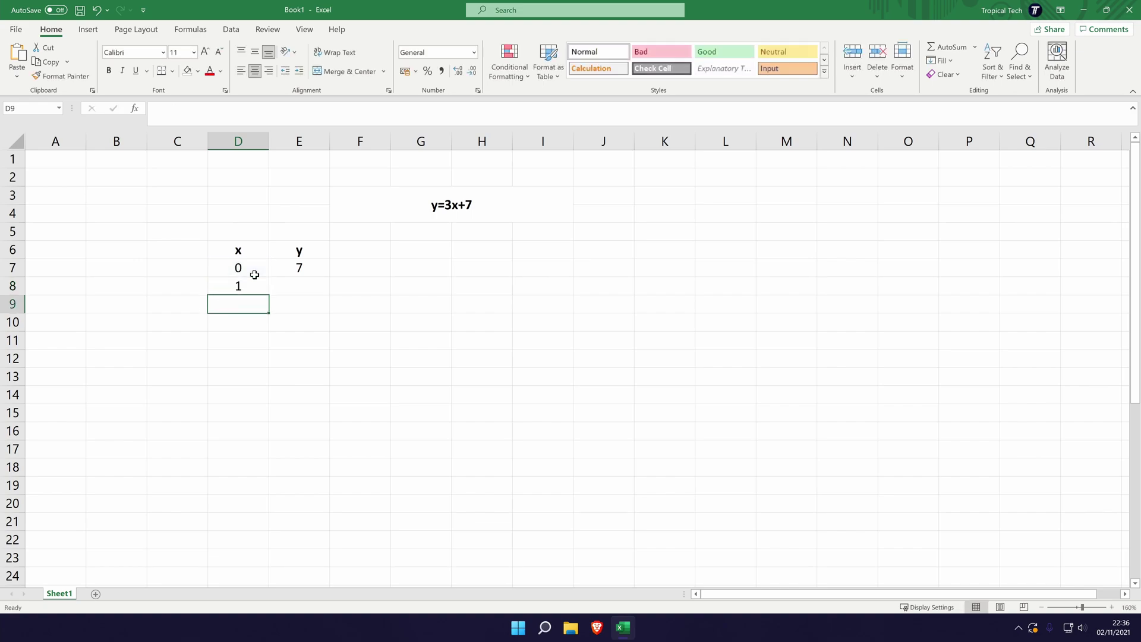
pyautogui.click(255, 288)
pyautogui.moveTo(269, 295); pyautogui.dragTo(244, 639)
# Copy the E7 y formula down to E17, giving values 7 through 37
pyautogui.scroll(1, 286, 416)
pyautogui.click(321, 265)
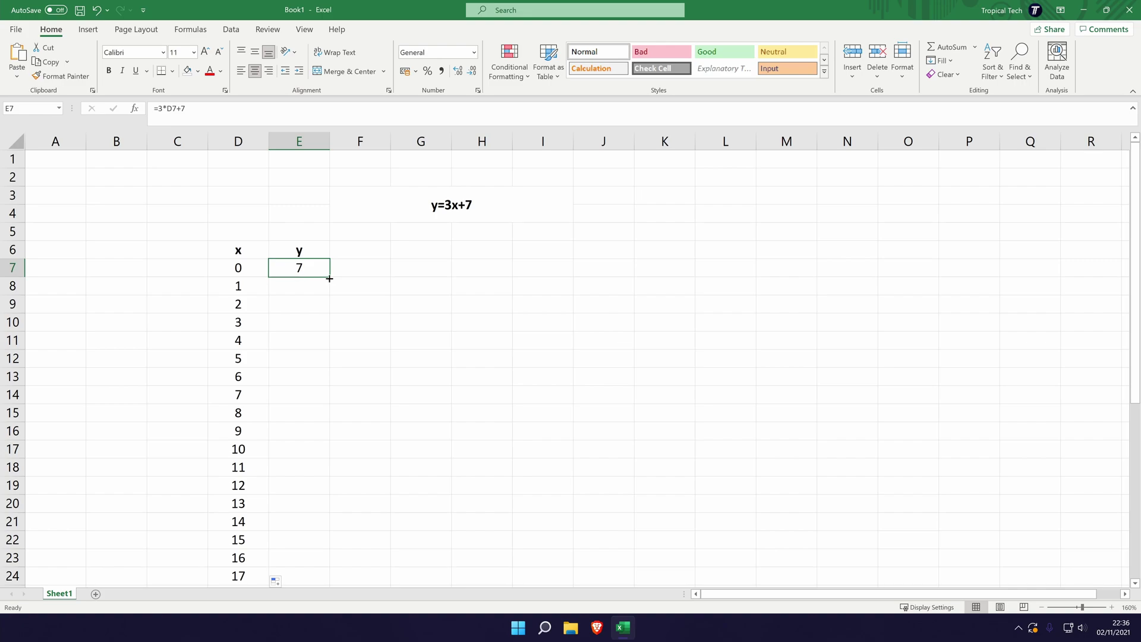
pyautogui.moveTo(330, 278); pyautogui.dragTo(327, 458)
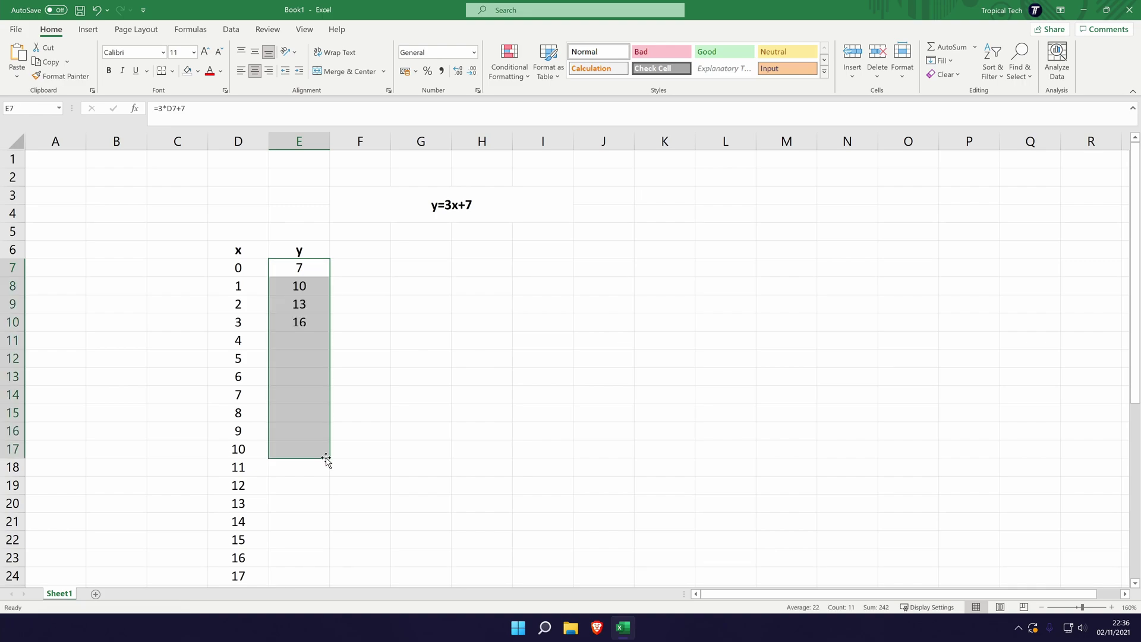
pyautogui.click(380, 355)
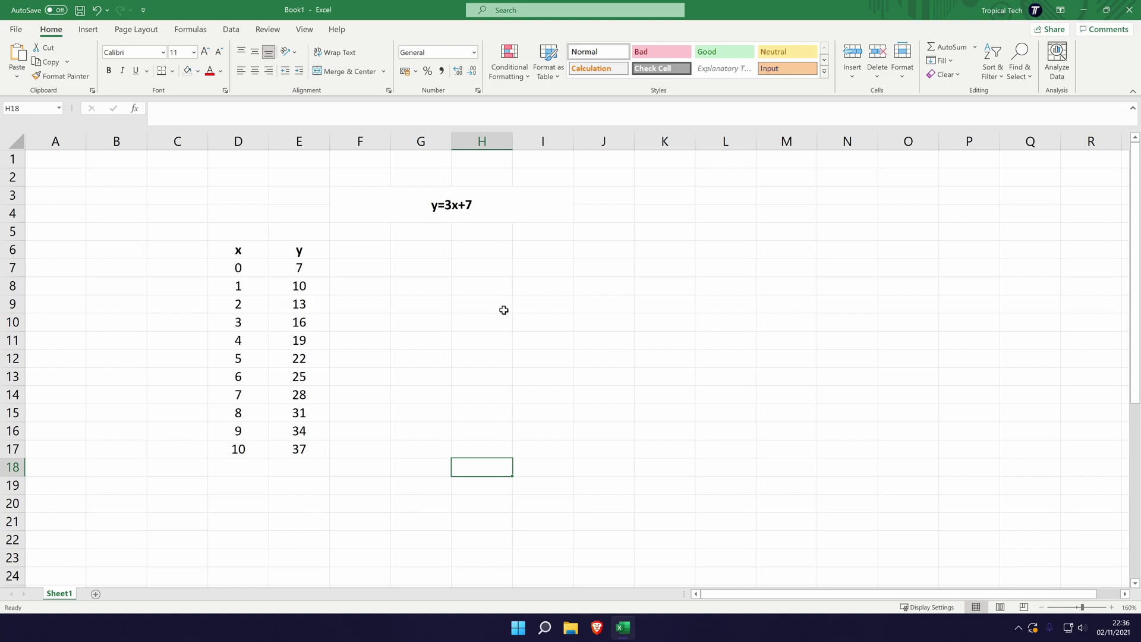
# Insert a plain scatter chart using D6:E17 as its data range
pyautogui.click(92, 31)
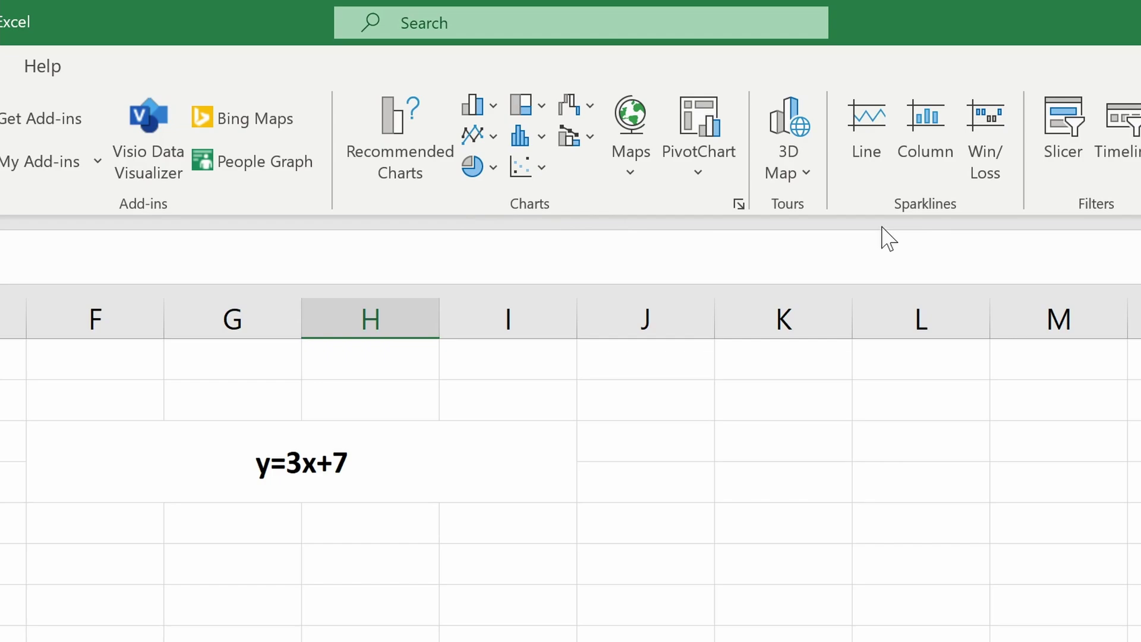
pyautogui.click(541, 169)
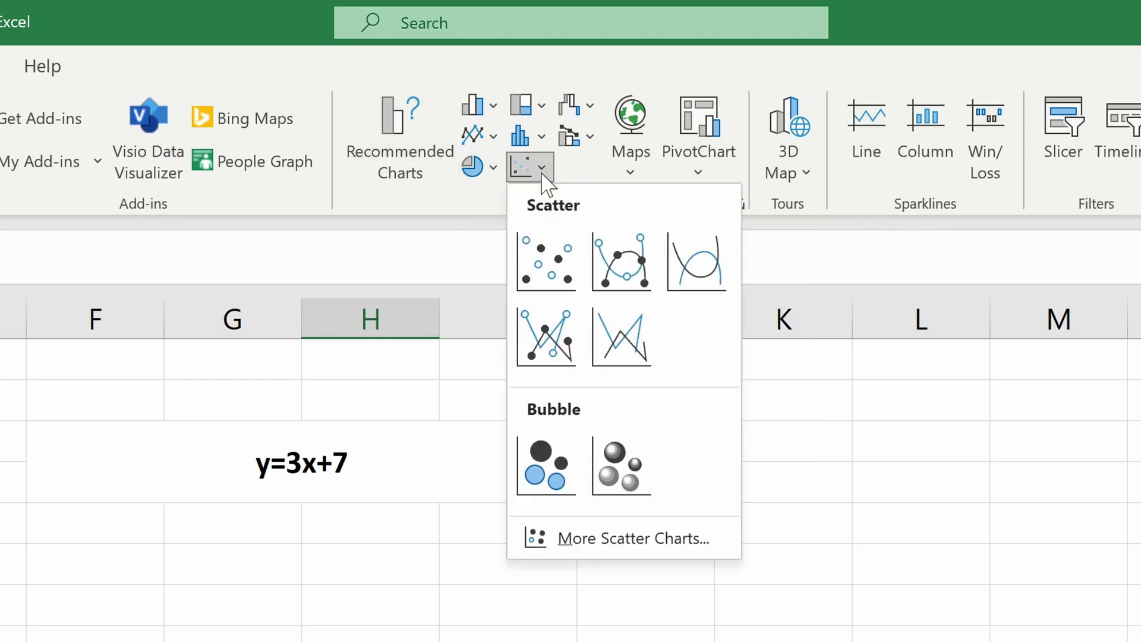
pyautogui.click(559, 272)
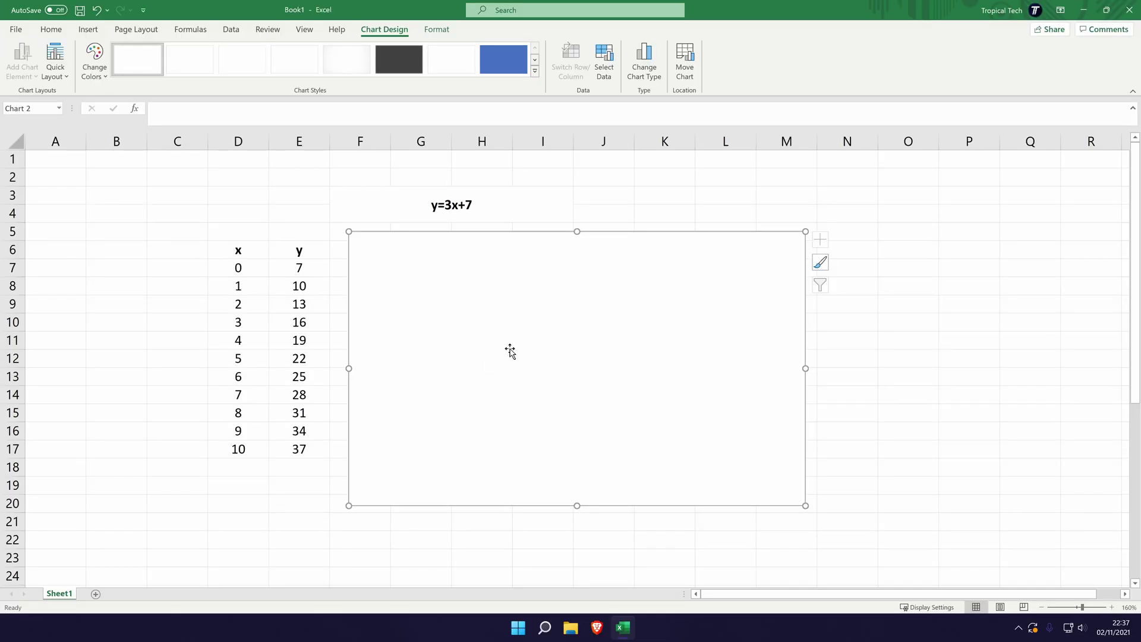
pyautogui.click(605, 65)
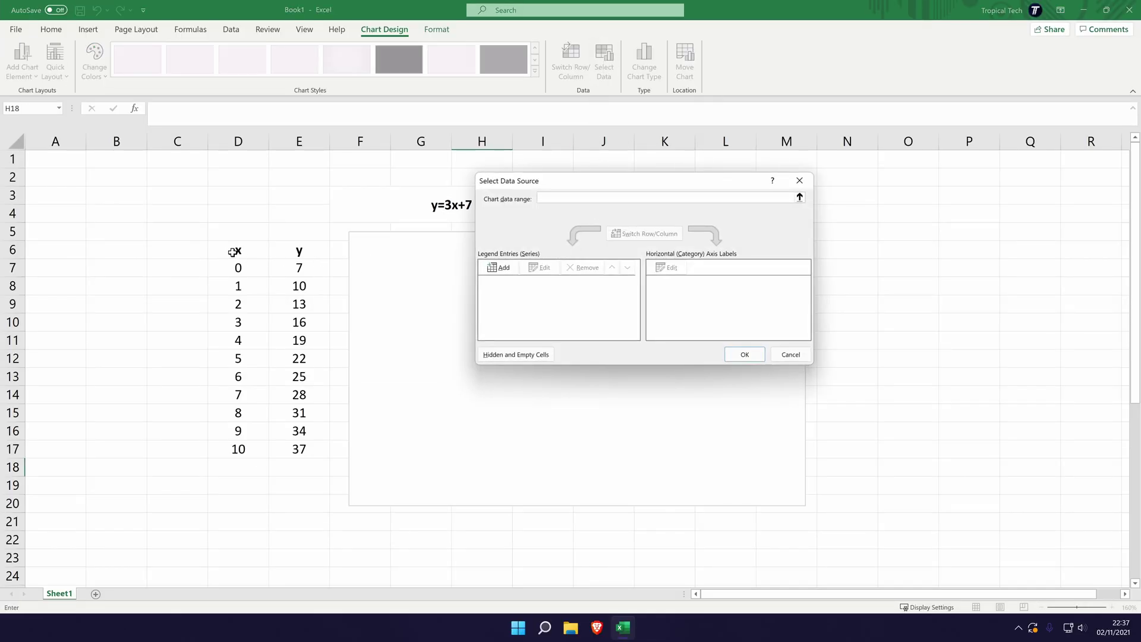
pyautogui.moveTo(233, 252); pyautogui.dragTo(304, 447)
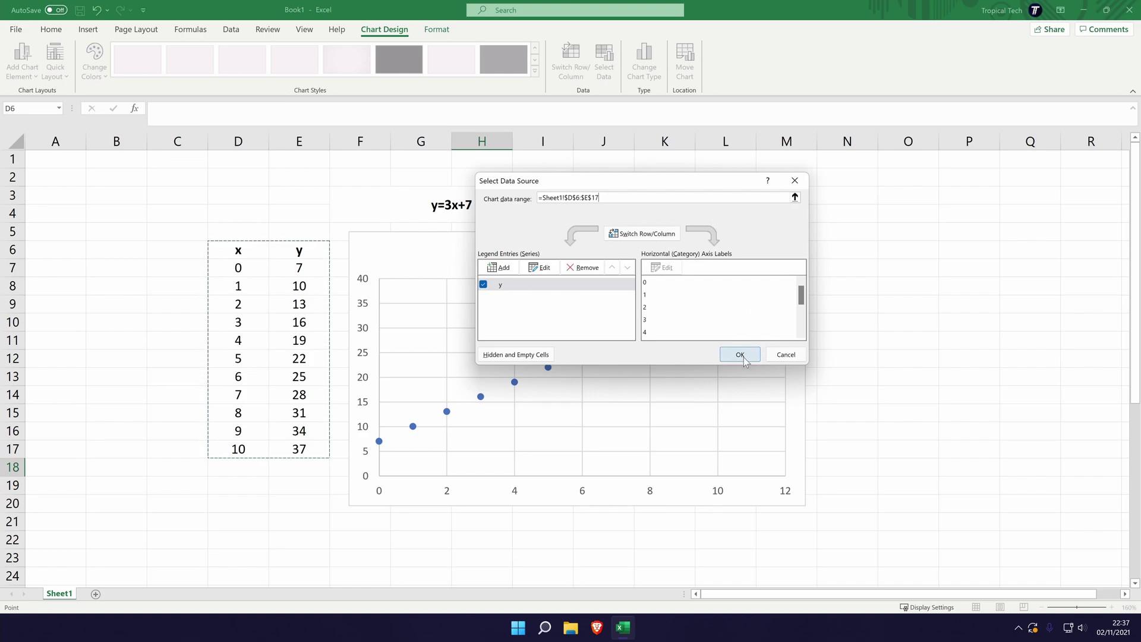
pyautogui.click(750, 357)
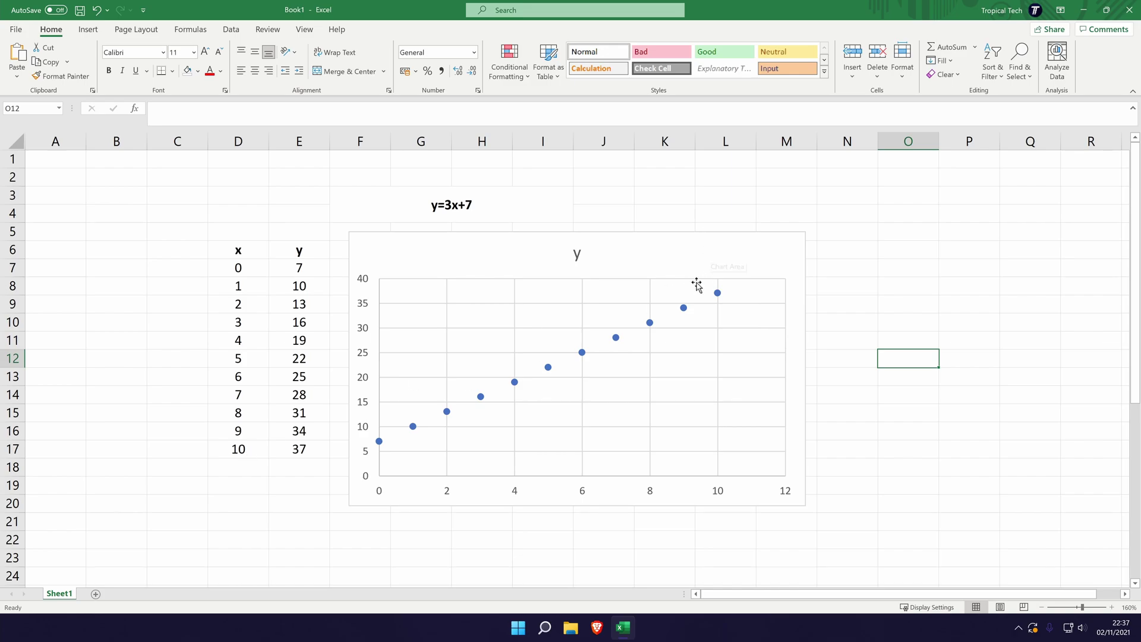
# Add a linear trendline through the y=3x+7 scatter chart's points
pyautogui.click(650, 324)
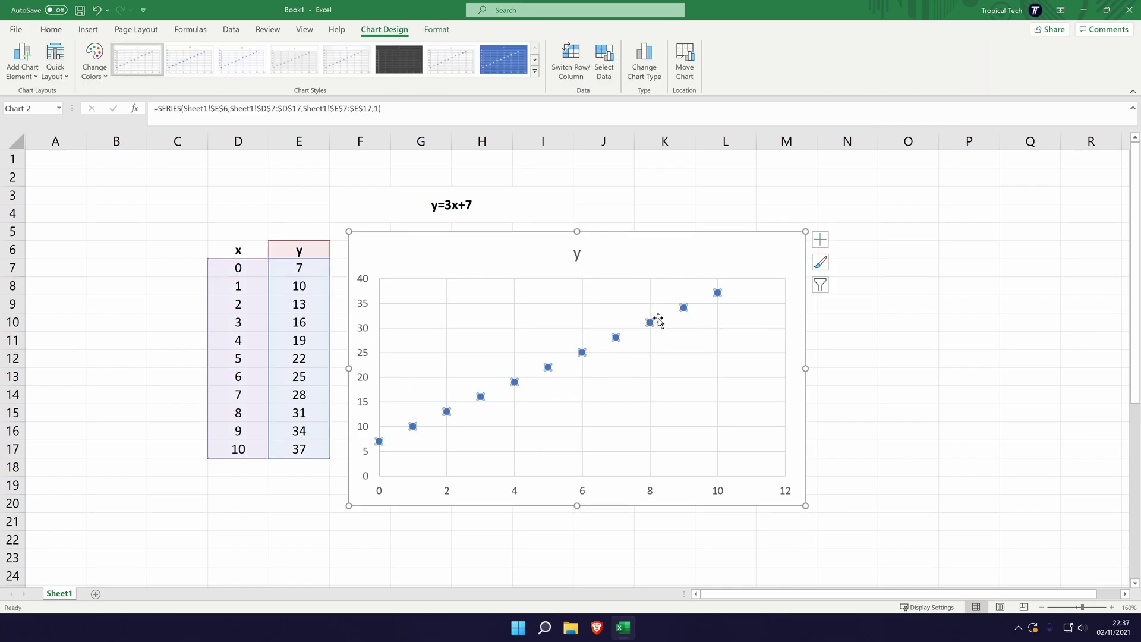
pyautogui.click(30, 67)
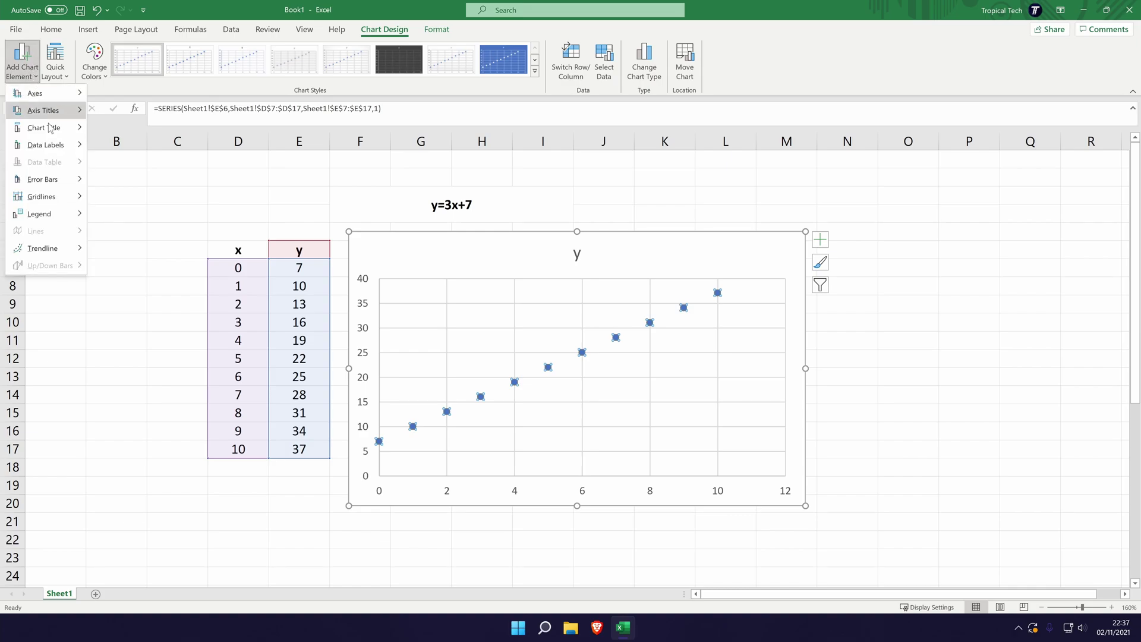
pyautogui.moveTo(65, 249)
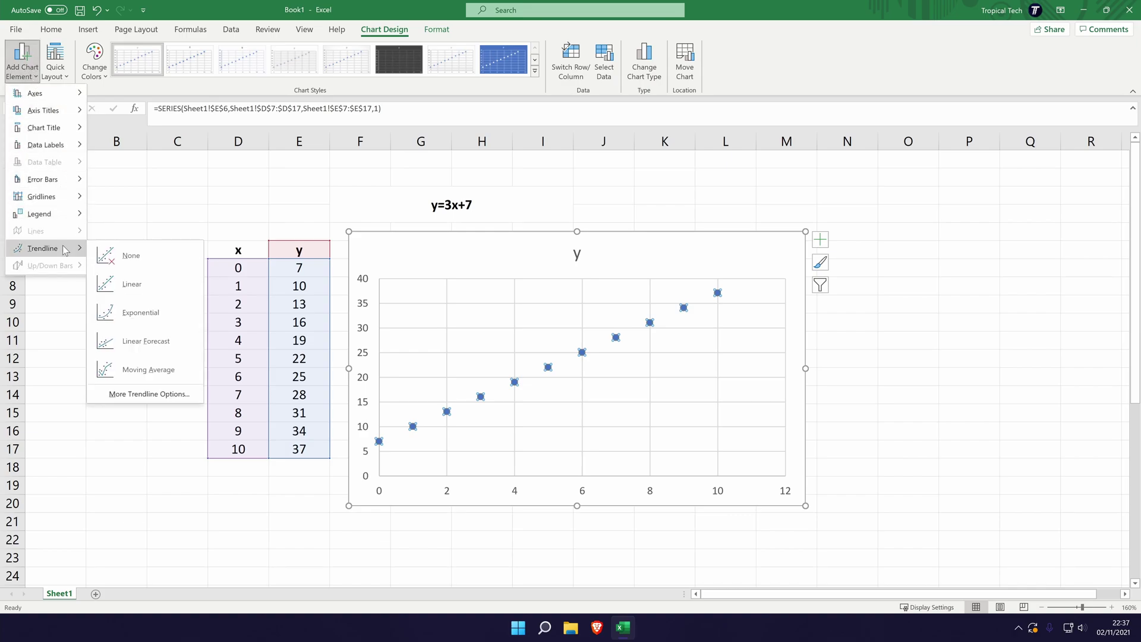
pyautogui.click(143, 283)
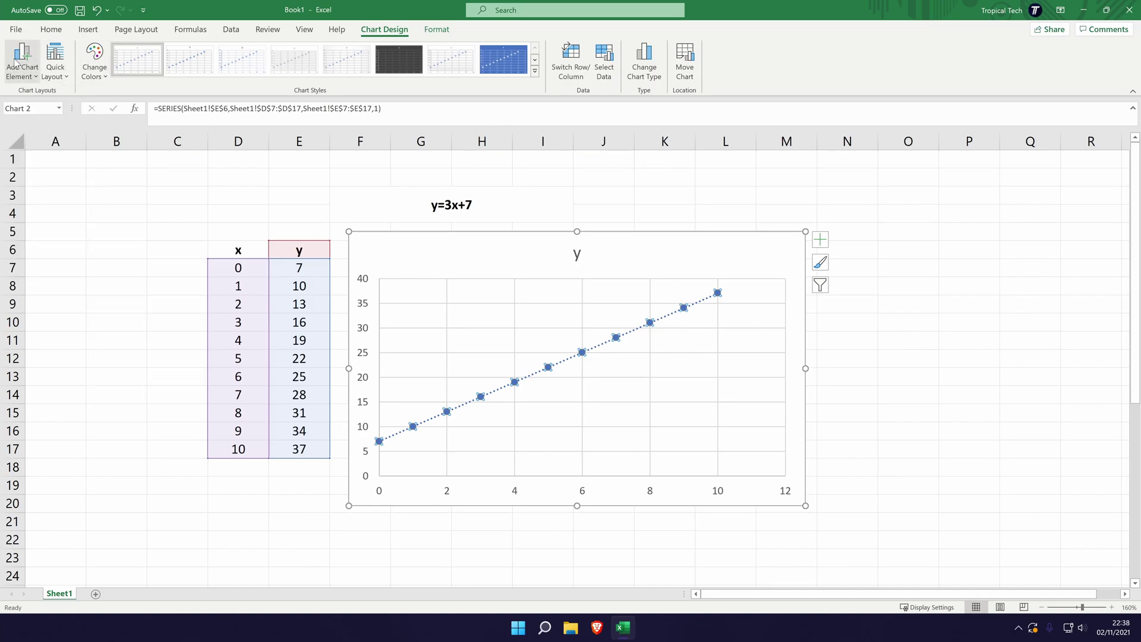
pyautogui.click(16, 62)
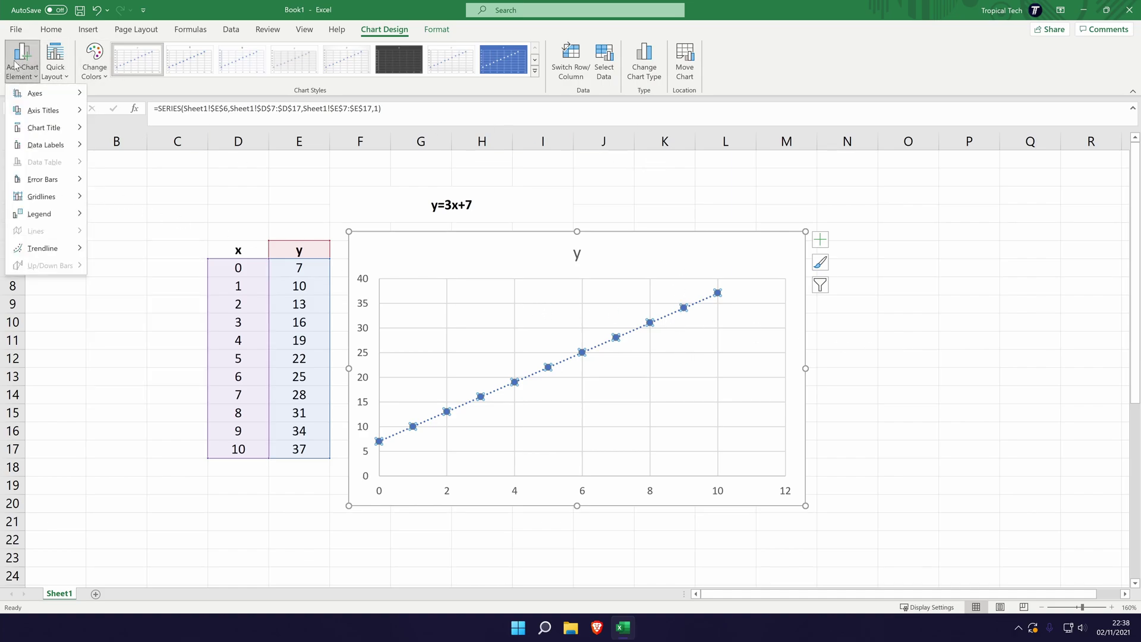
# Show the equation y = 3x + 7 on the chart and switch to the trendline's line settings
pyautogui.moveTo(36, 248)
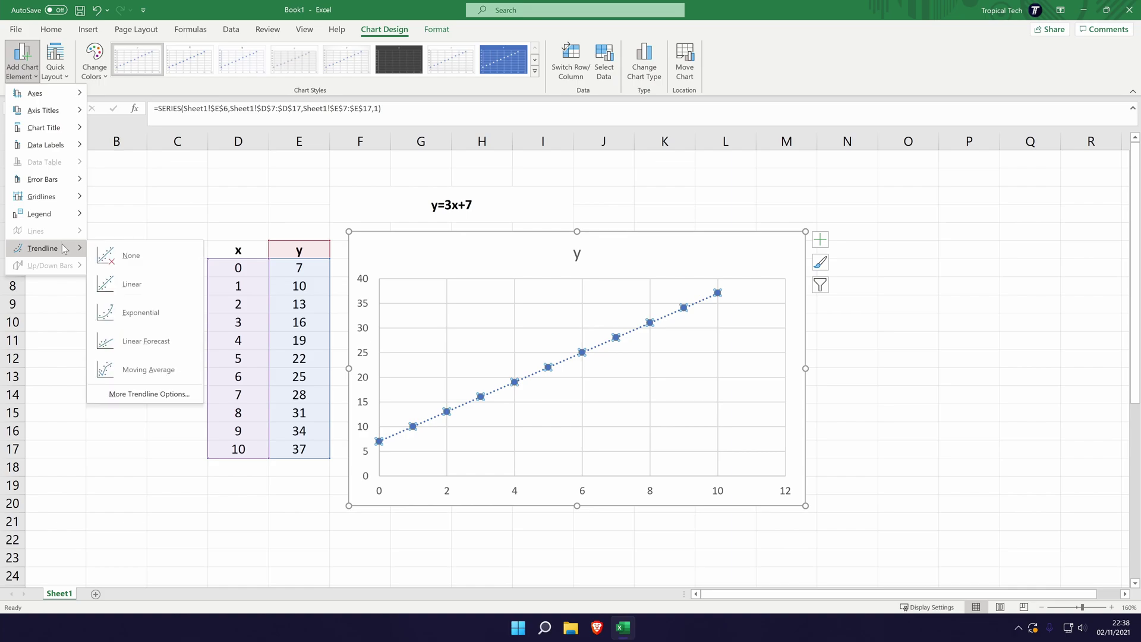
pyautogui.click(176, 399)
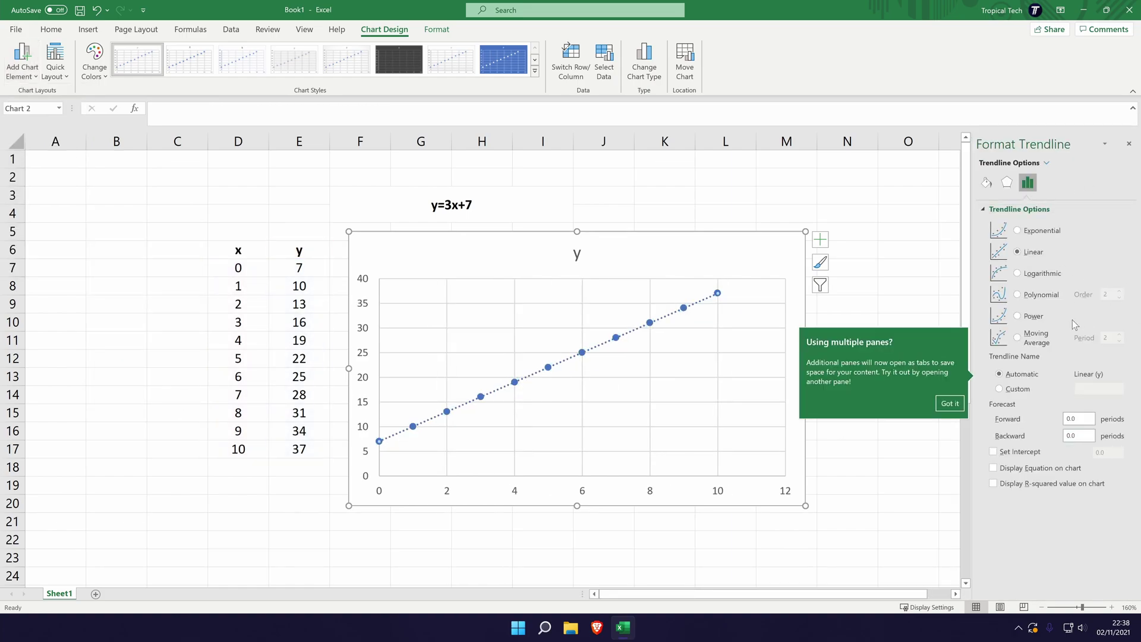
pyautogui.click(950, 404)
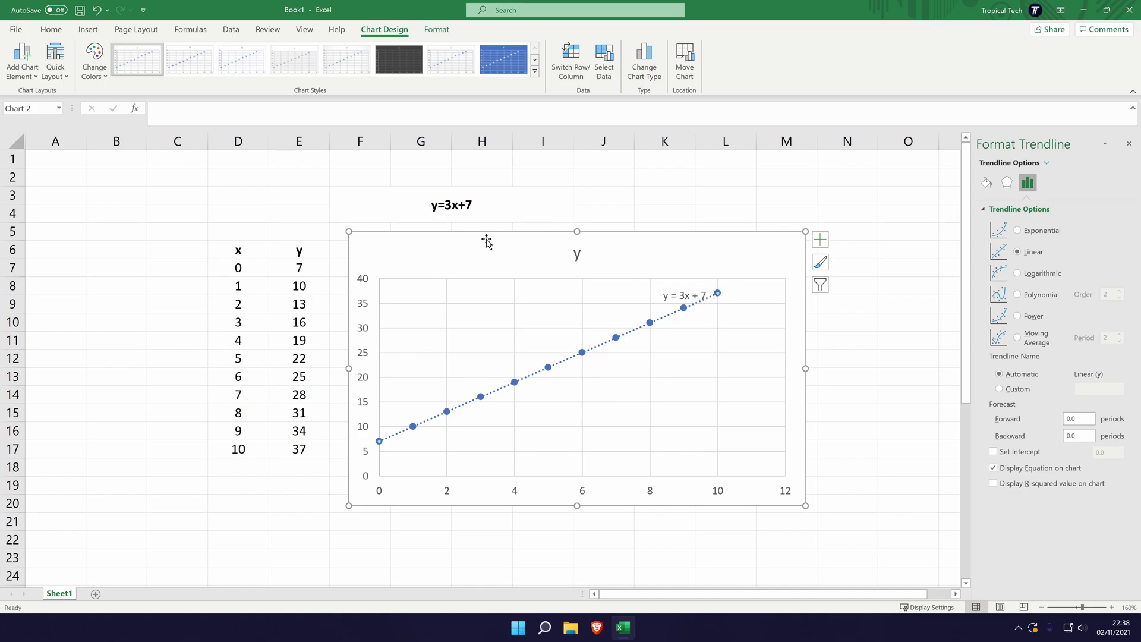
pyautogui.click(986, 183)
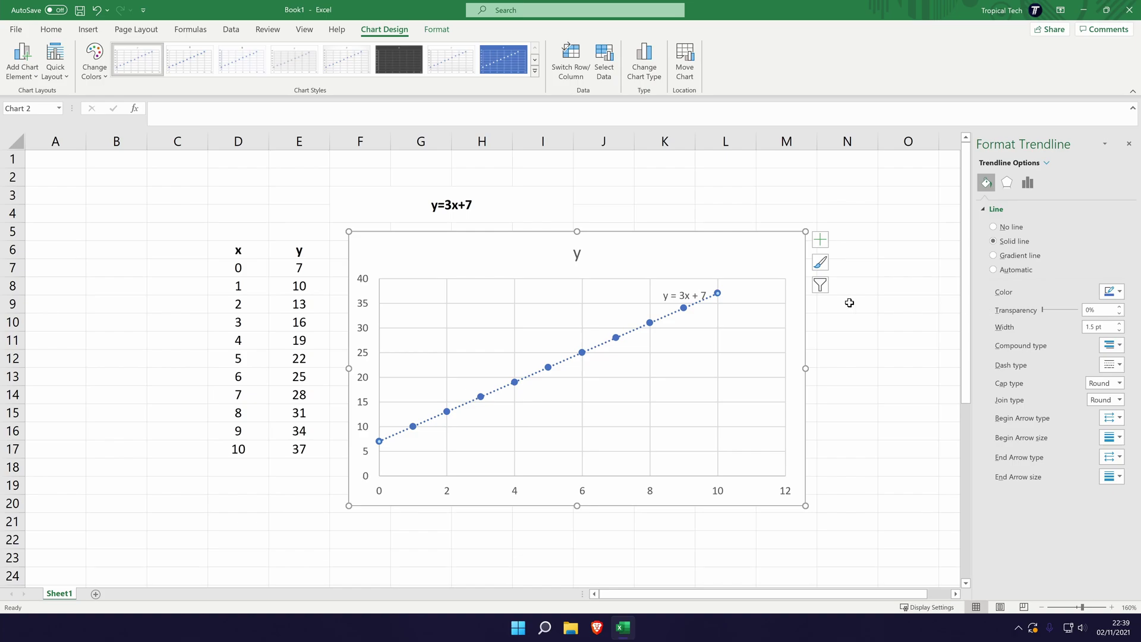
# Set the data series markers to None so only the line remains
pyautogui.press('Up')
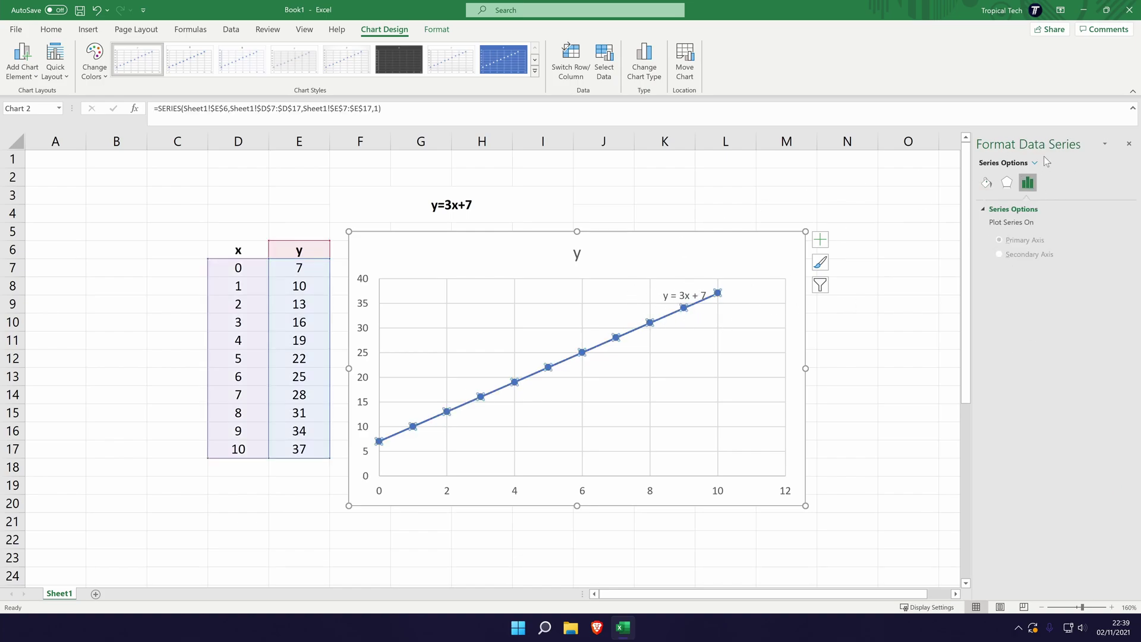
pyautogui.click(988, 183)
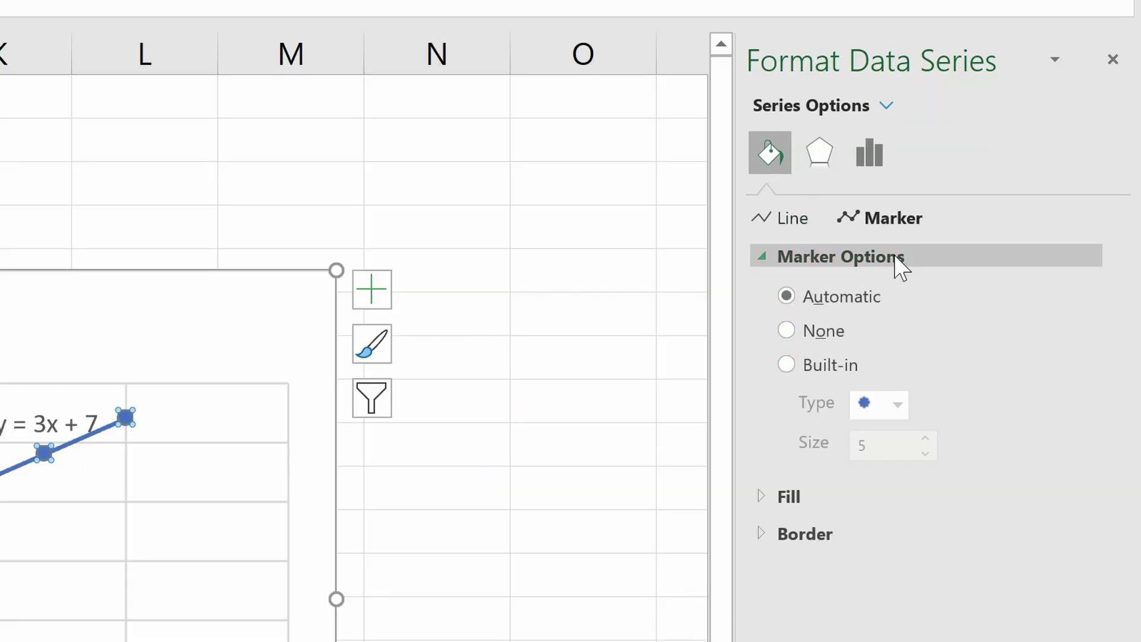
pyautogui.click(819, 338)
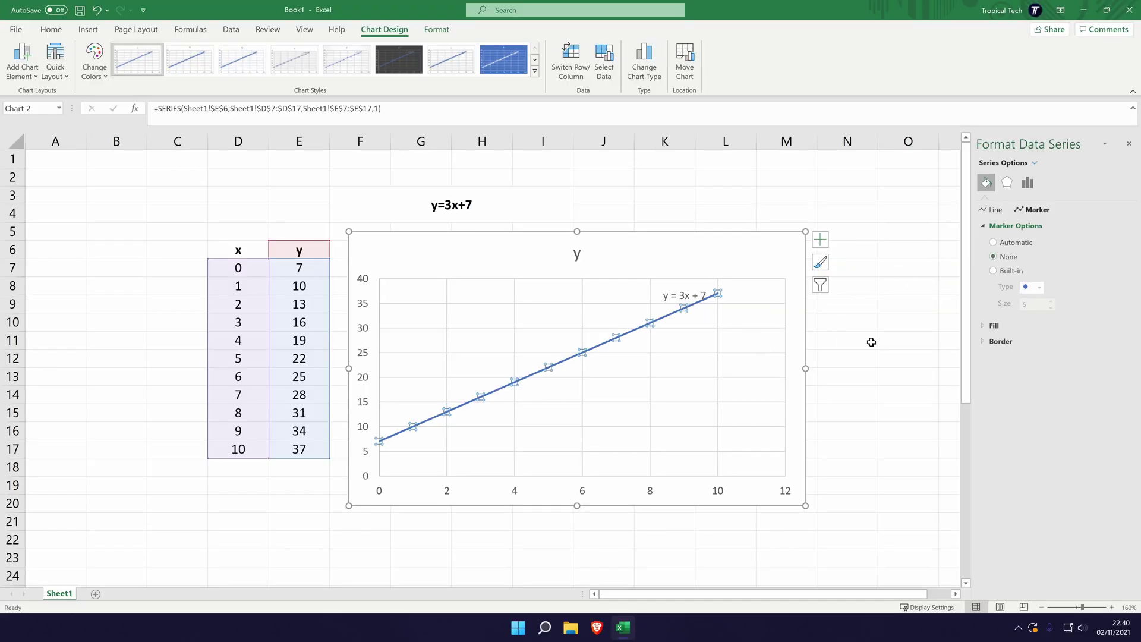
# Deselect the finished linear chart by clicking an empty cell
pyautogui.click(882, 340)
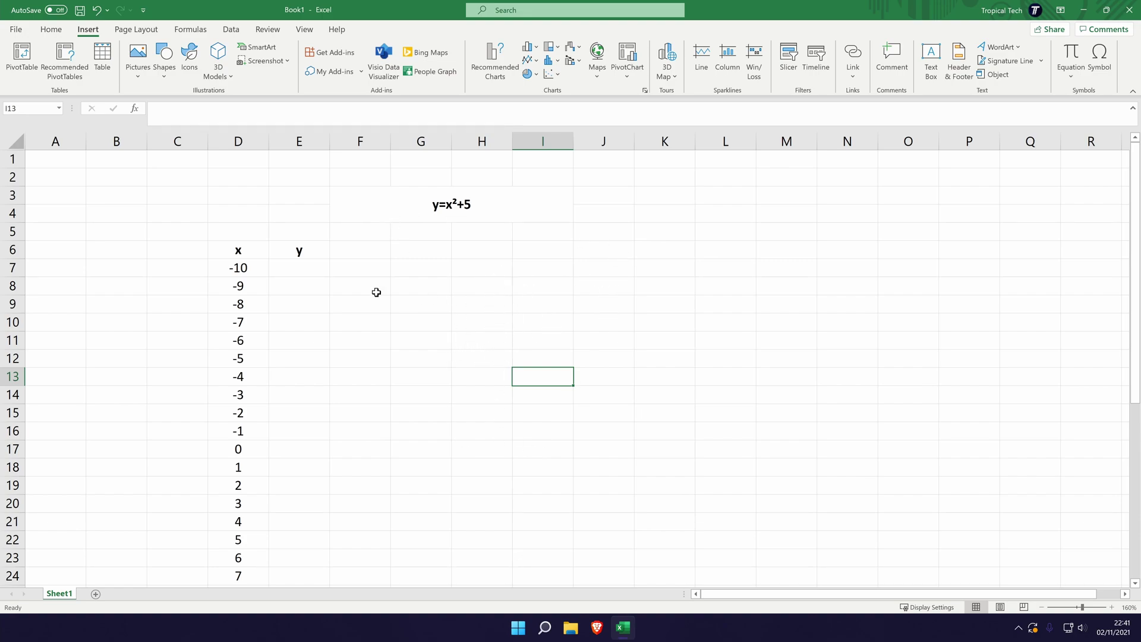
# Enter the formula =D7*D7+5 in cell E7
pyautogui.click(271, 267)
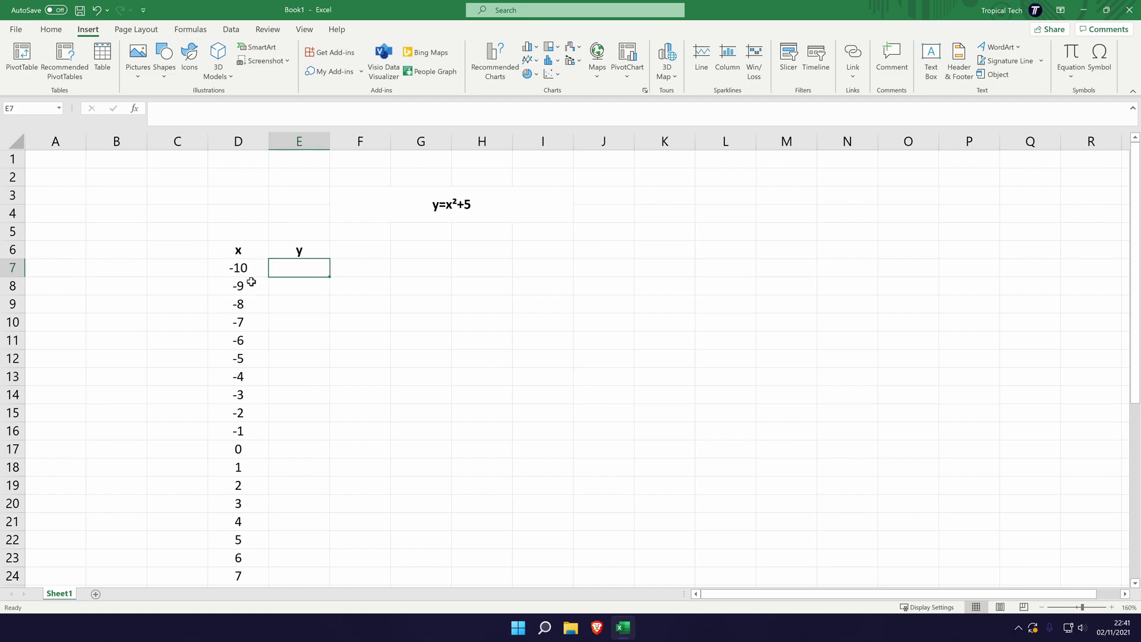
pyautogui.scroll(-1, 244, 309)
pyautogui.scroll(1, 261, 297)
pyautogui.write('=')
pyautogui.press('Left')
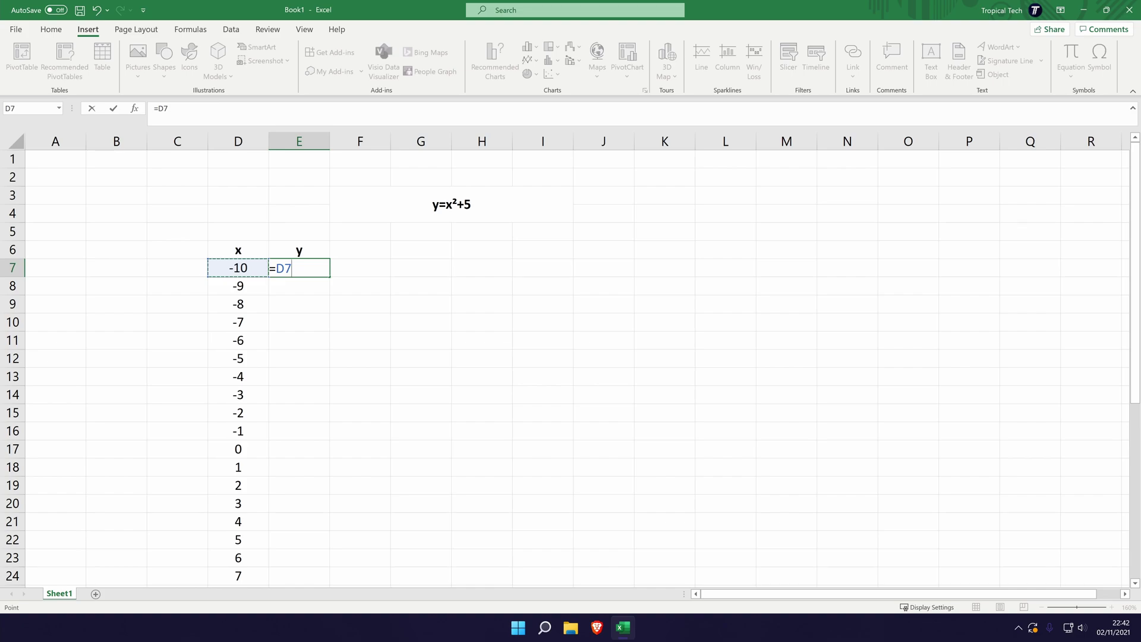
pyautogui.write('*')
pyautogui.click(236, 270)
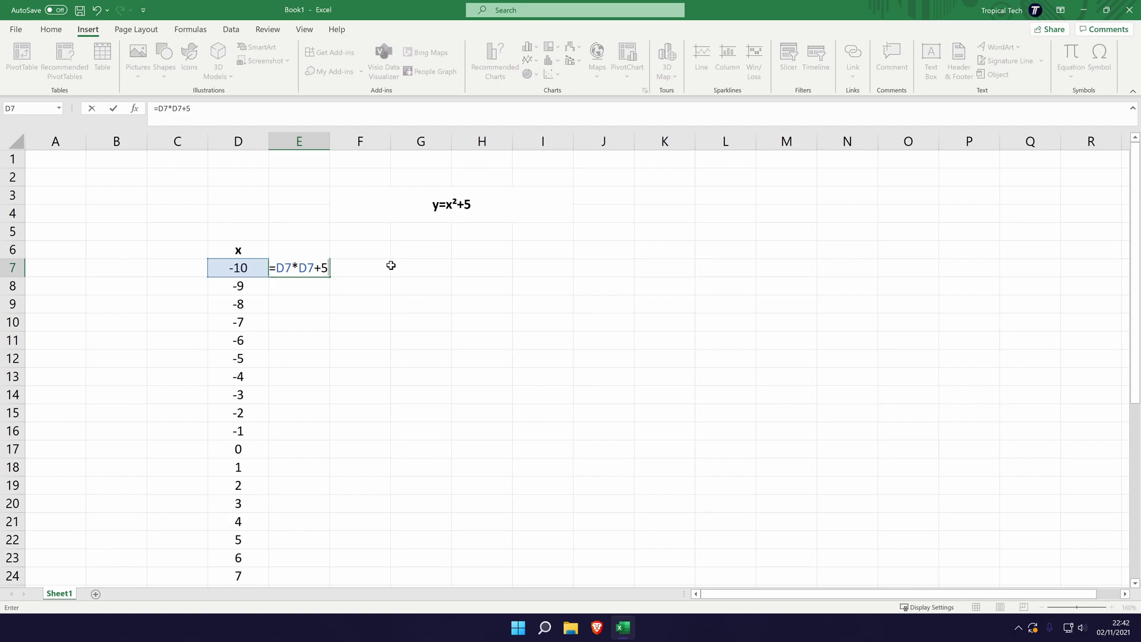
pyautogui.press('Return')
# Fill the E7 formula down to E27, giving 105 down to 5 and back to 105
pyautogui.click(317, 267)
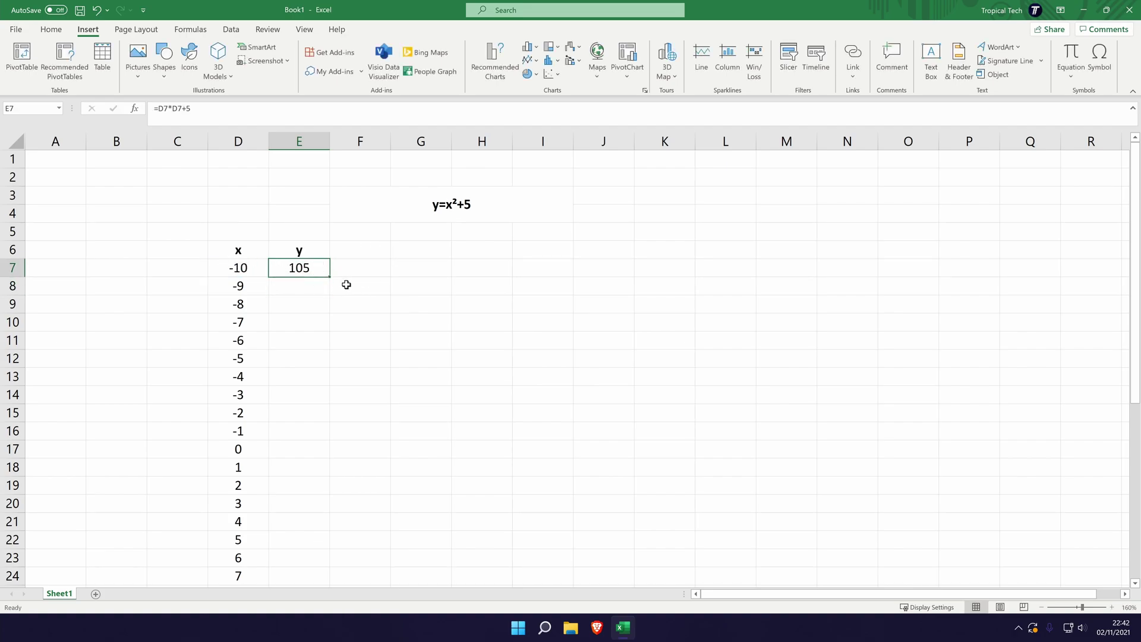
pyautogui.scroll(-2, 326, 275)
pyautogui.moveTo(329, 188); pyautogui.dragTo(327, 546)
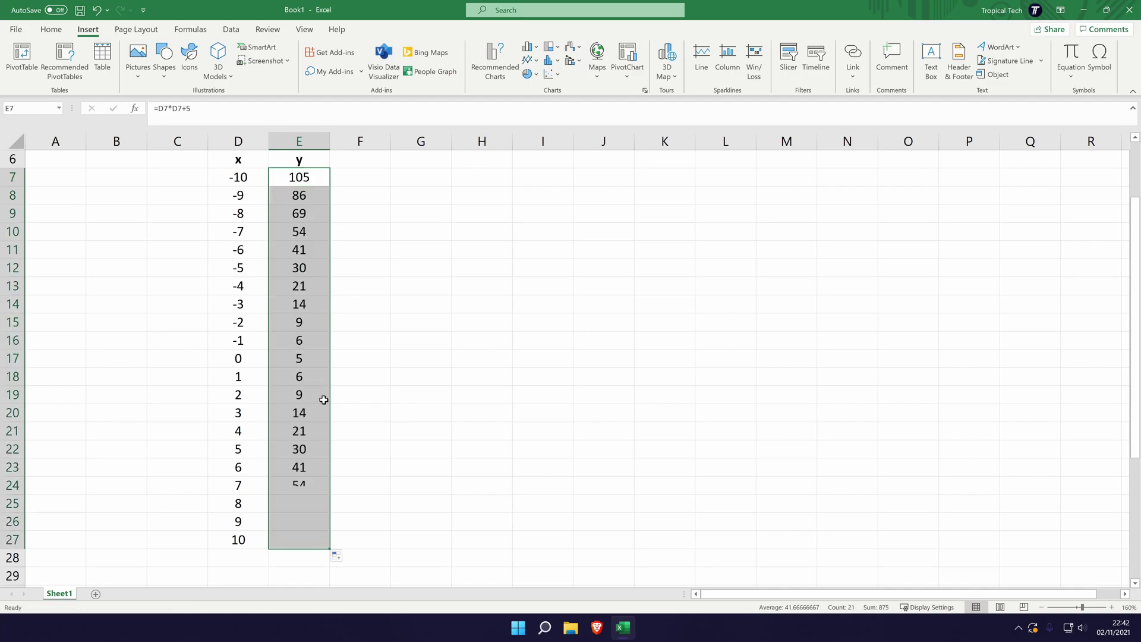
pyautogui.scroll(2, 479, 425)
pyautogui.click(481, 428)
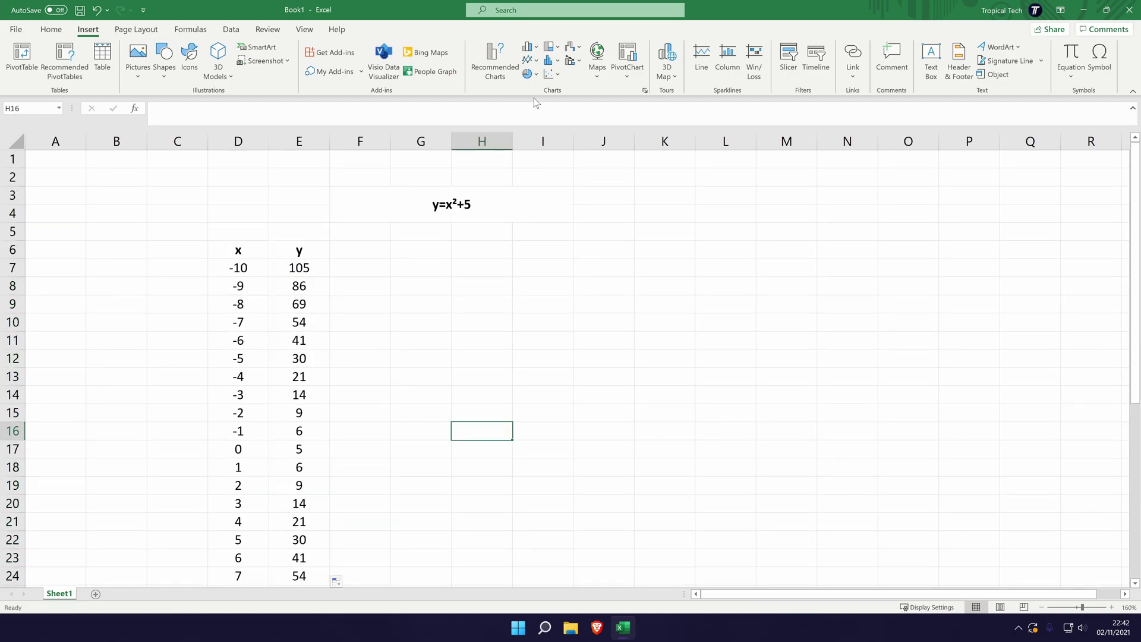
# Insert a scatter chart plotting D6:E27 as the parabola's points
pyautogui.click(559, 76)
pyautogui.click(559, 127)
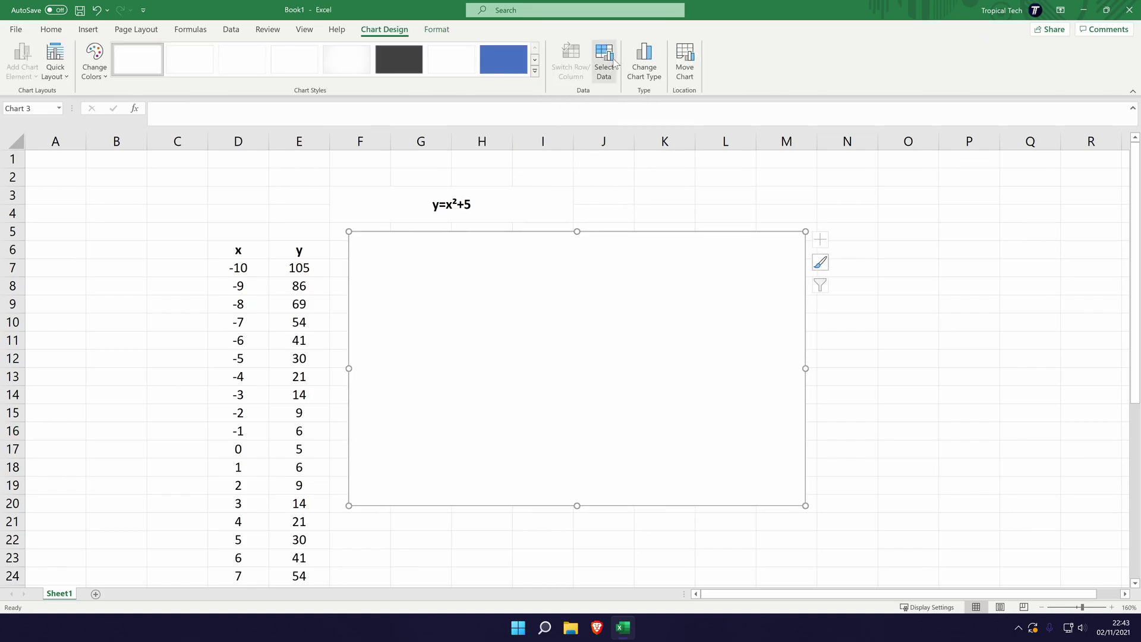
pyautogui.click(604, 62)
pyautogui.moveTo(235, 255); pyautogui.dragTo(305, 559)
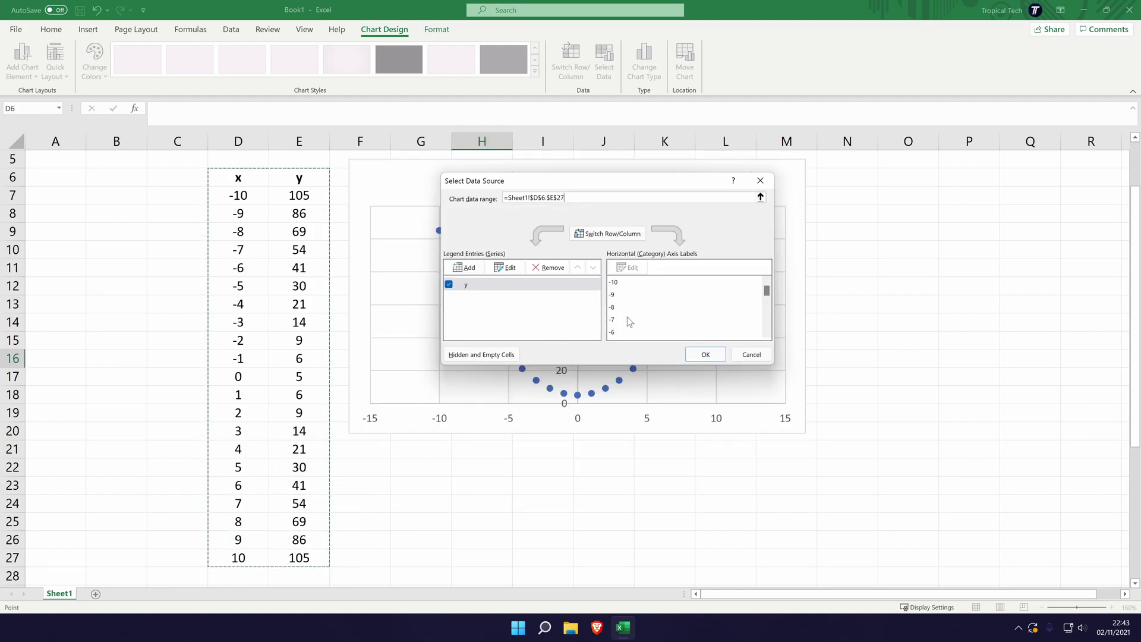
pyautogui.click(716, 360)
pyautogui.click(933, 321)
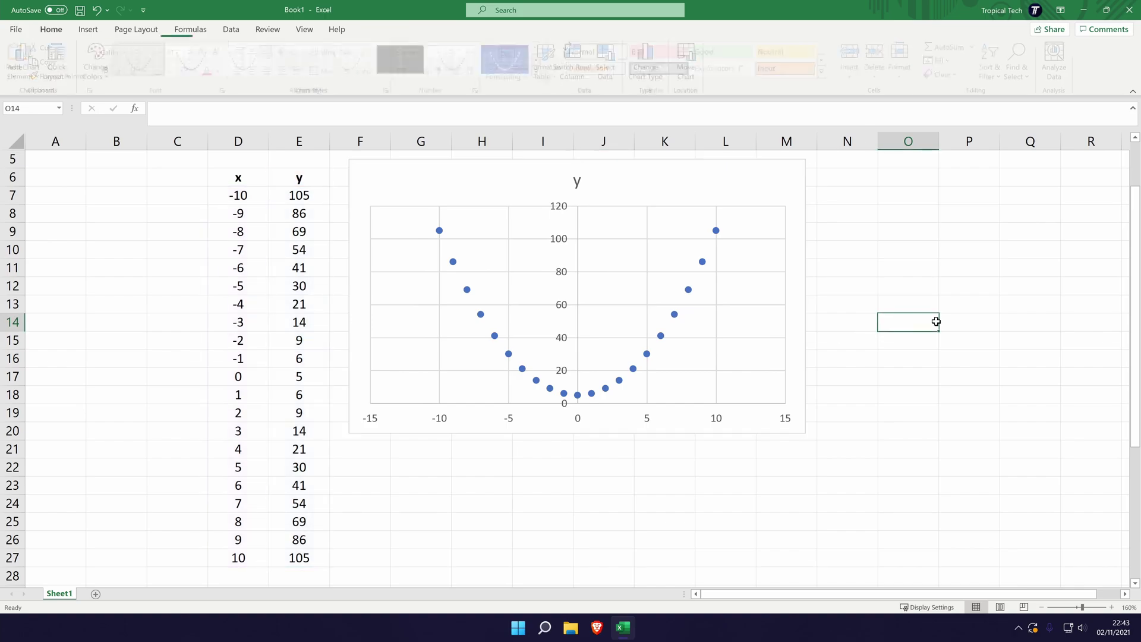
pyautogui.scroll(2, 547, 287)
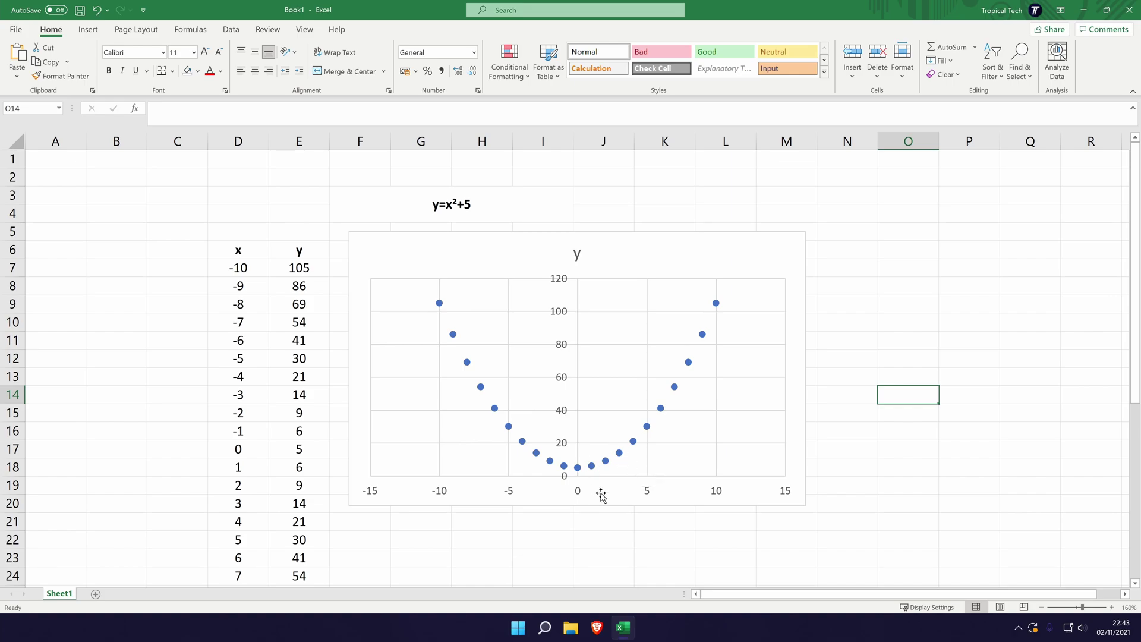
# Add an order-2 polynomial trendline to the parabola chart
pyautogui.click(685, 455)
pyautogui.click(385, 29)
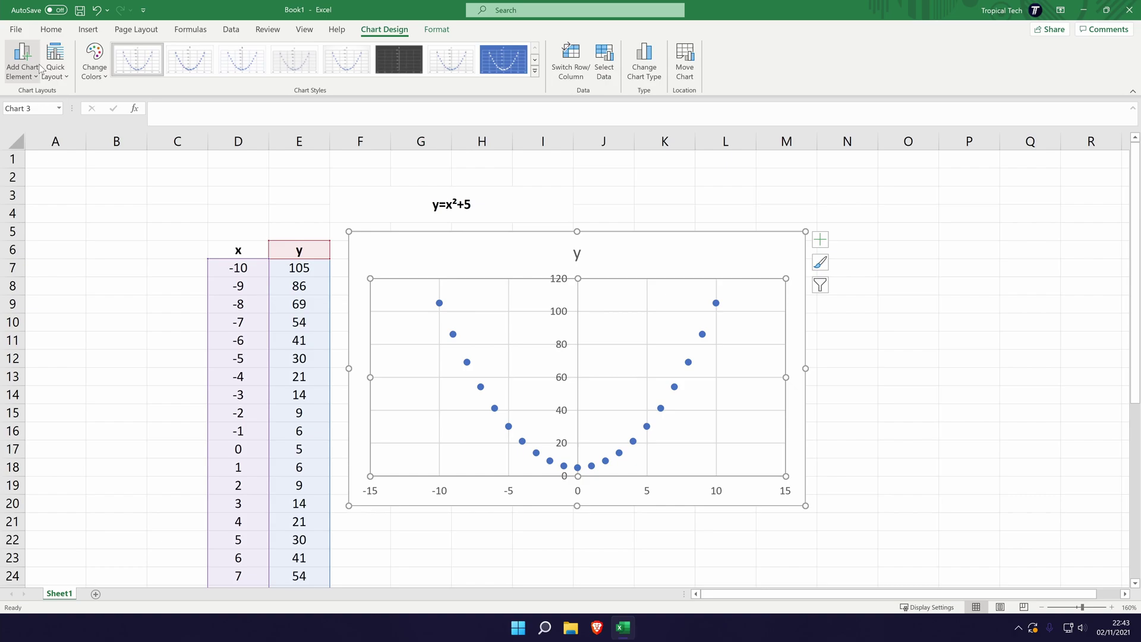
pyautogui.click(29, 65)
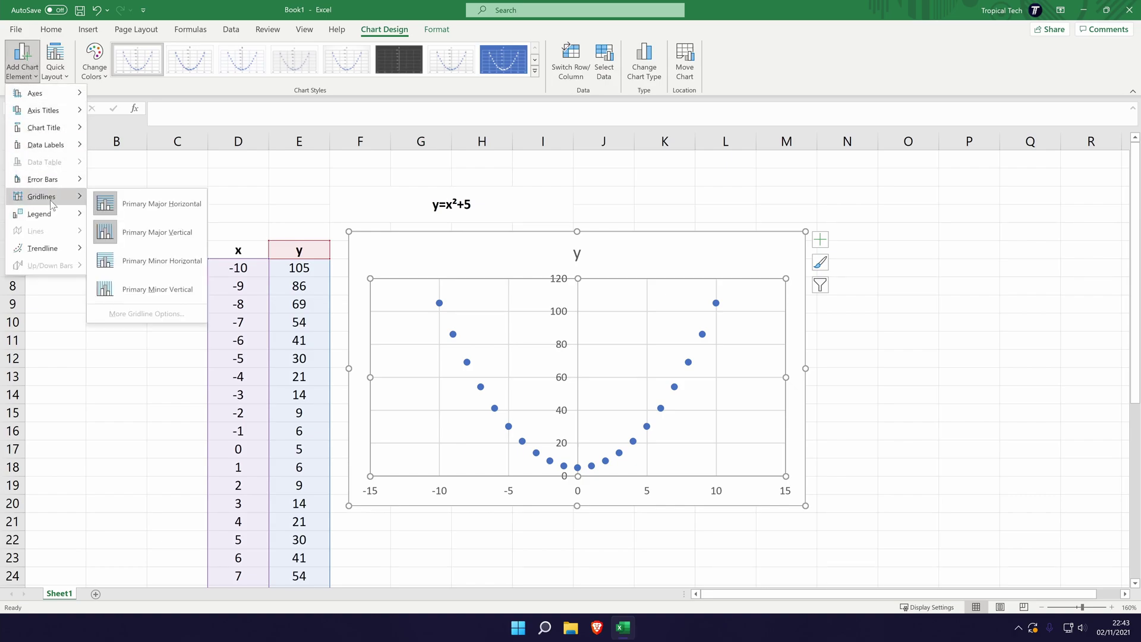
pyautogui.moveTo(55, 254)
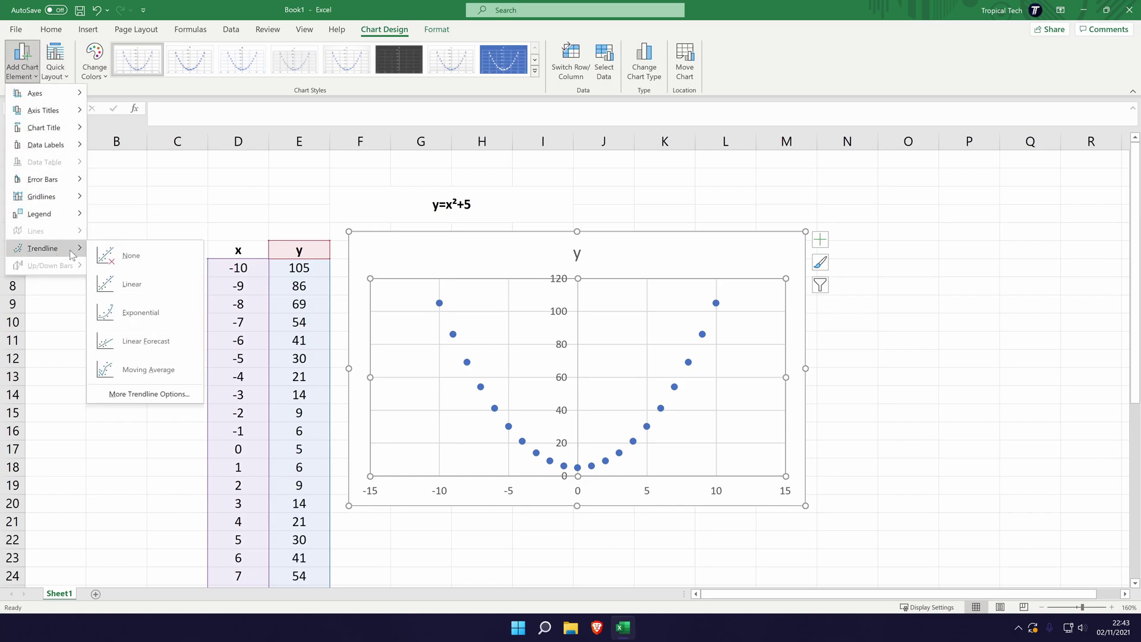
pyautogui.click(162, 398)
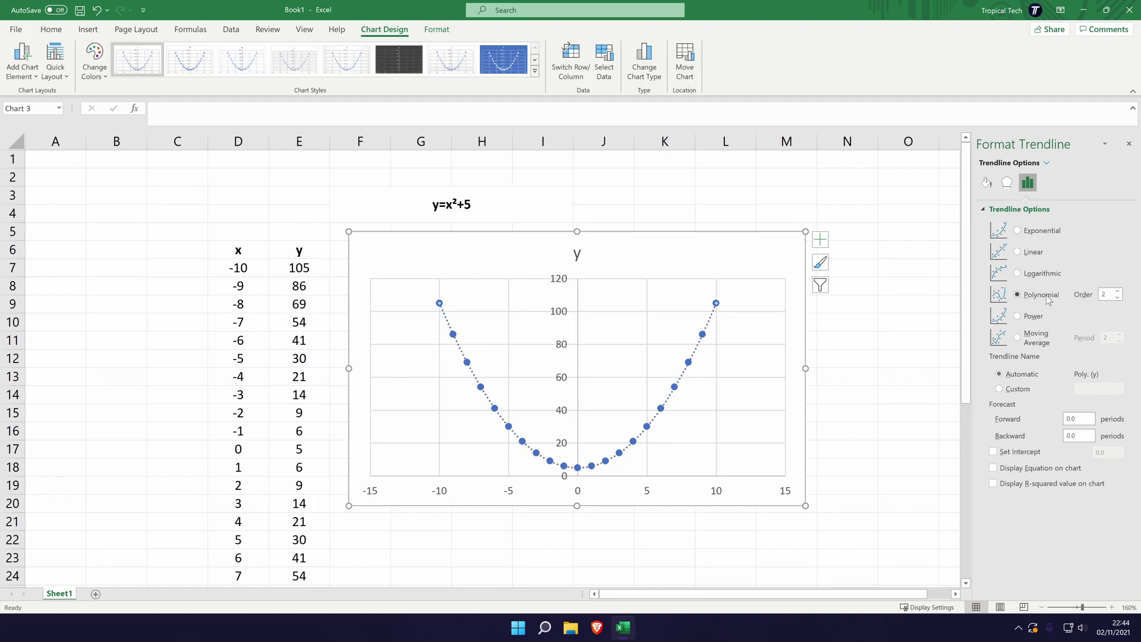
# Make the trendline solid and set the series markers to None
pyautogui.click(987, 183)
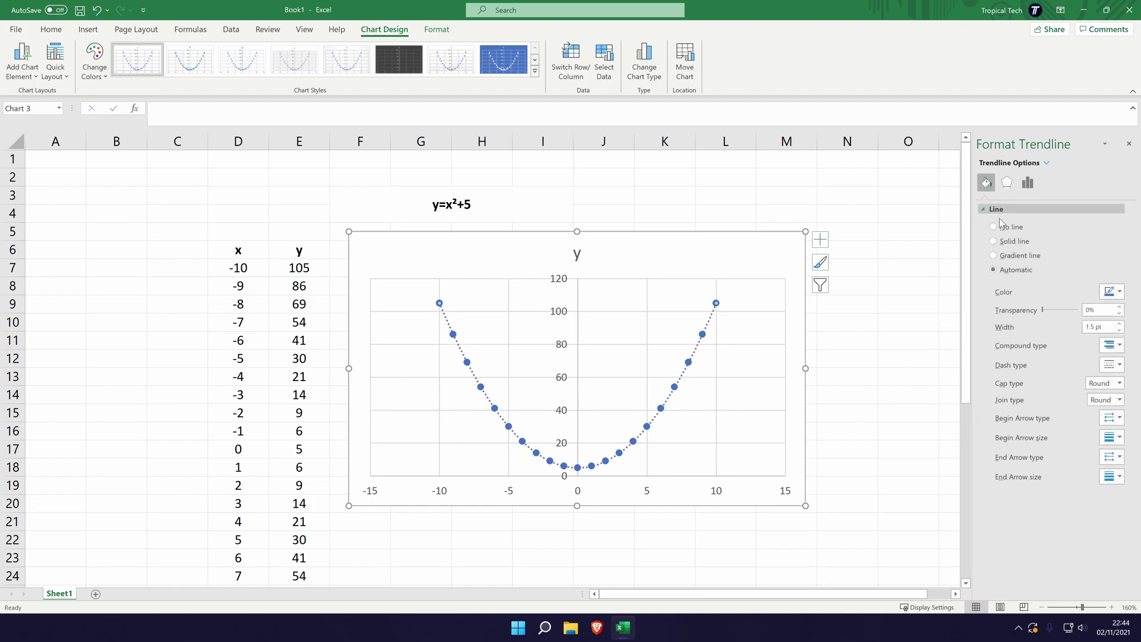
pyautogui.click(1111, 365)
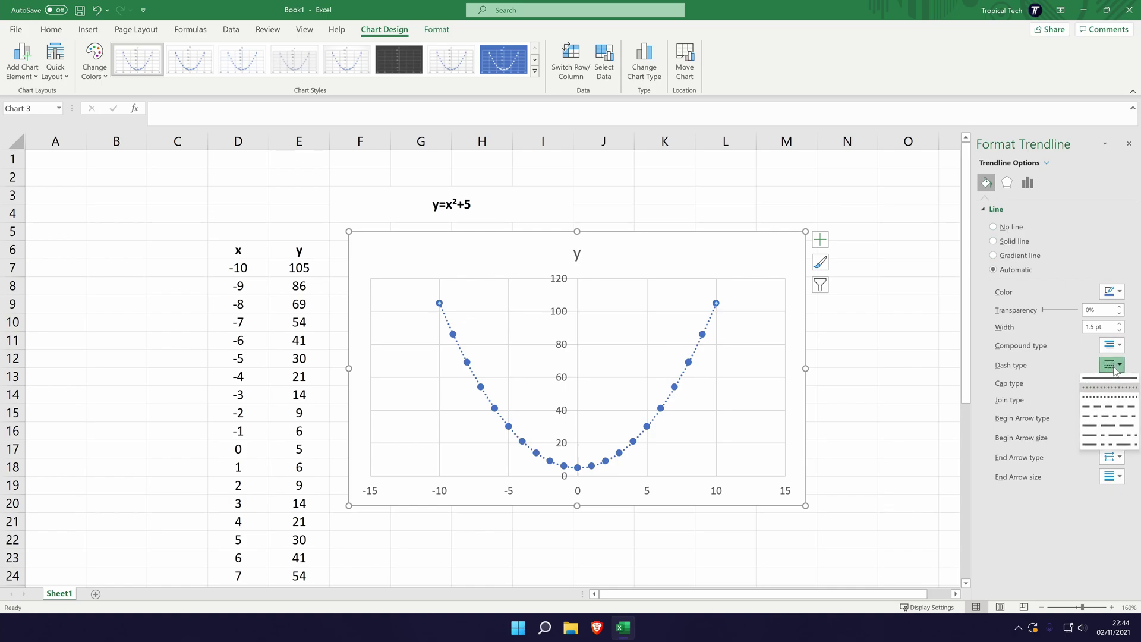
pyautogui.click(1107, 384)
pyautogui.click(703, 334)
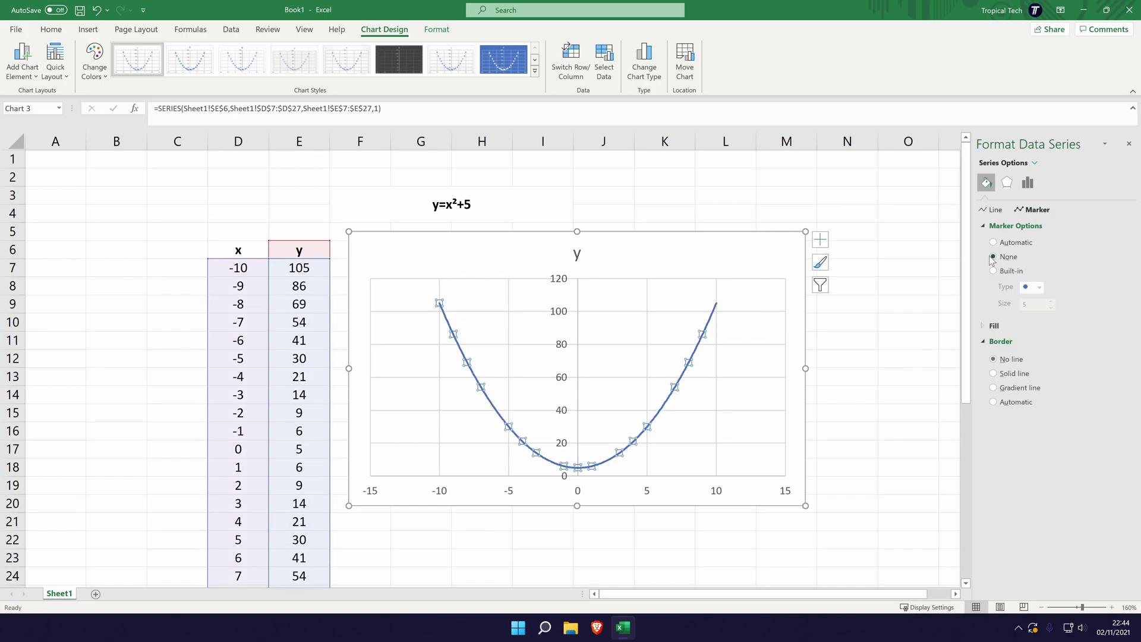
pyautogui.click(890, 269)
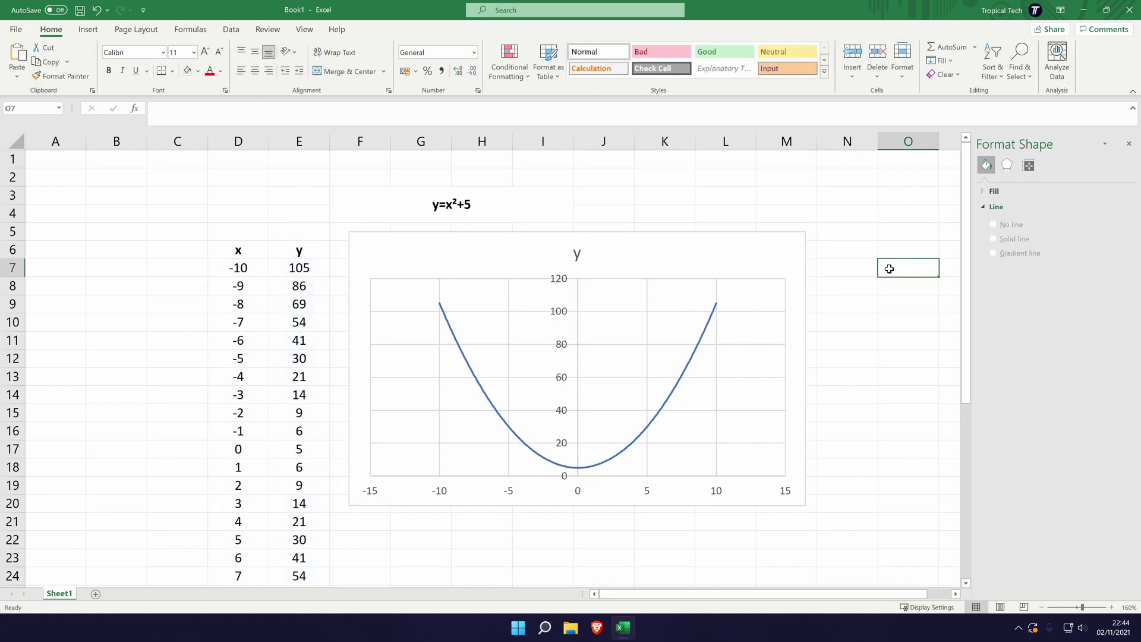